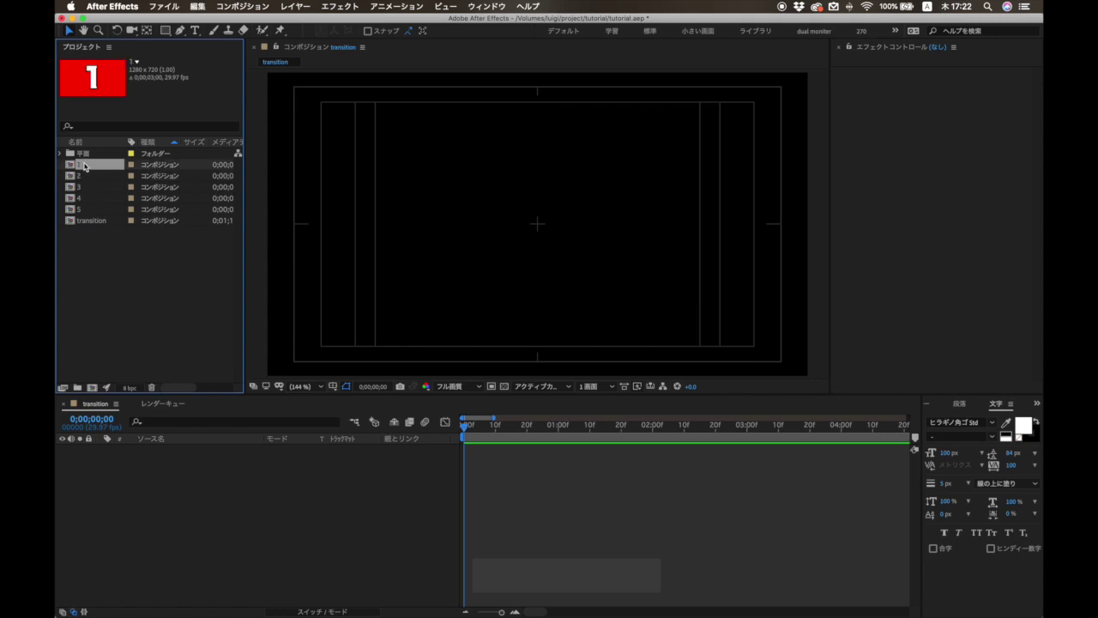
- Add compositions 1 and 2 to the transition timeline, with layer 2 above layer 1 and starting at about 0;00;02;00
{"action": "left_click_drag", "start_coordinate": [157, 488], "coordinate": [158, 487]}
{"action": "left_click_drag", "start_coordinate": [80, 177], "coordinate": [576, 446]}
{"action": "left_click_drag", "start_coordinate": [649, 447], "coordinate": [647, 447]}
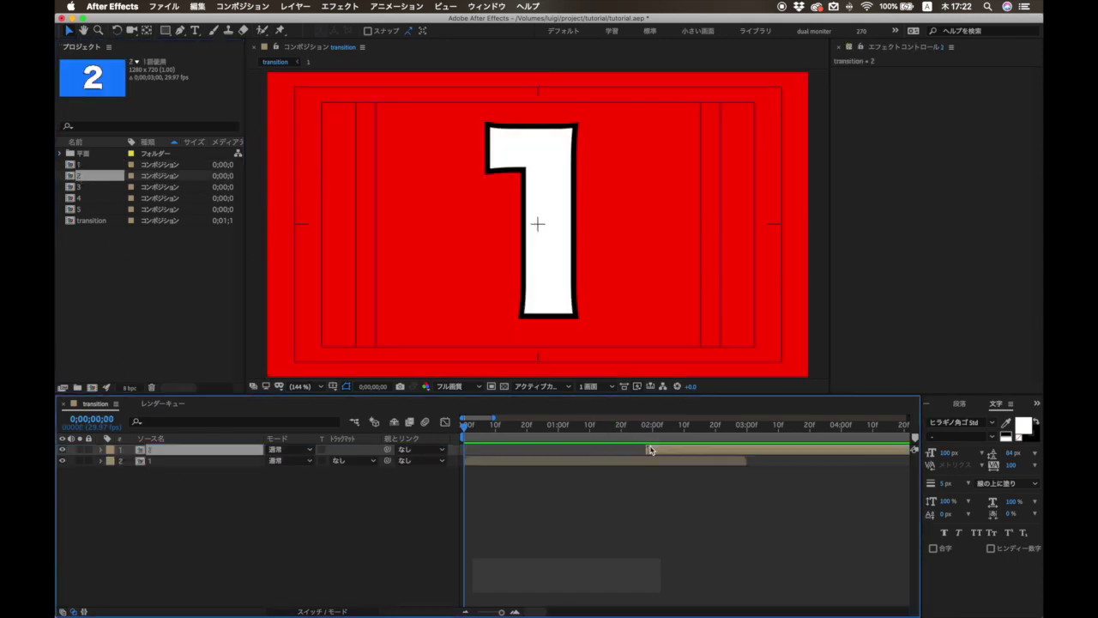
- Apply the Iris Wipe (アイリスワイプ) transition effect to layer 2 with the current time at 0;00;02;00
{"action": "left_click", "coordinate": [654, 427]}
{"action": "scroll", "coordinate": [651, 463], "scroll_direction": "right", "scroll_amount": 3}
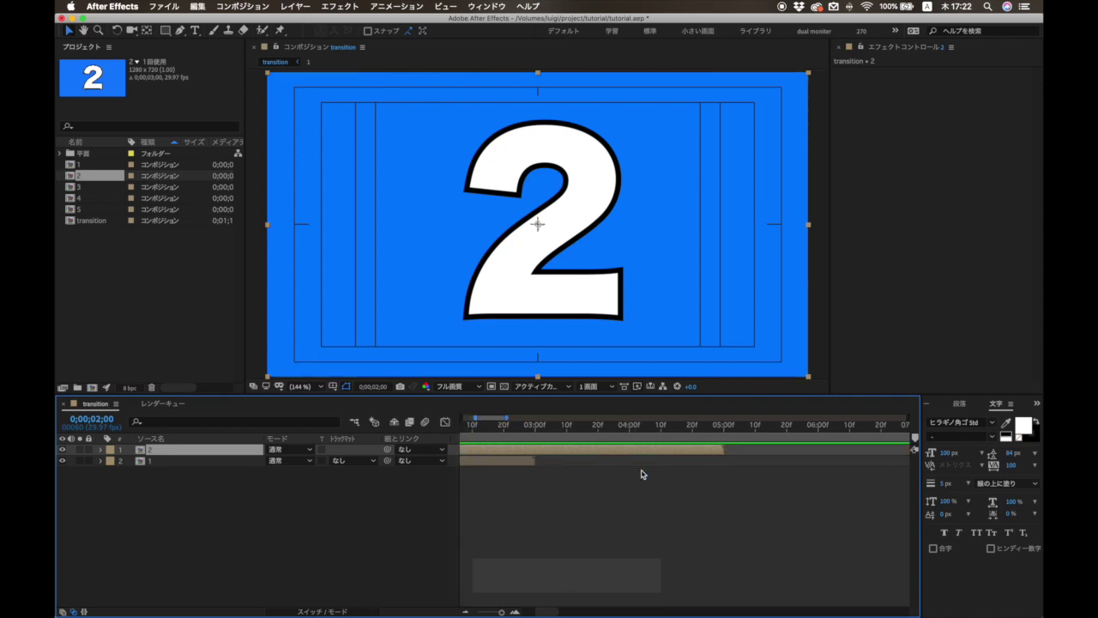
{"action": "left_click", "coordinate": [331, 4]}
{"action": "mouse_move", "coordinate": [403, 452]}
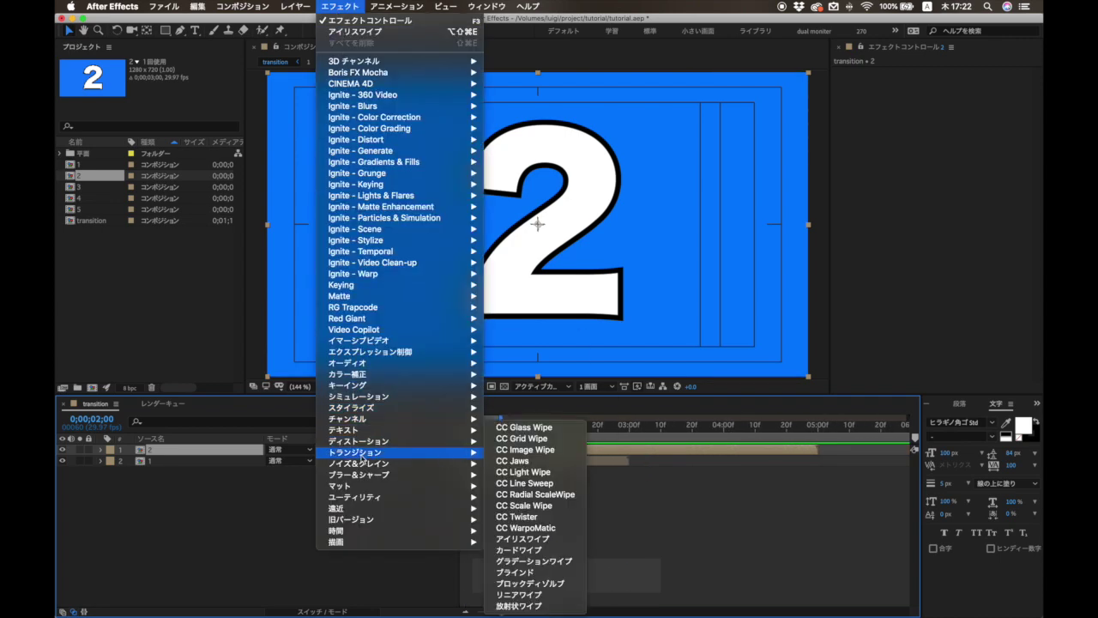
{"action": "left_click", "coordinate": [546, 540]}
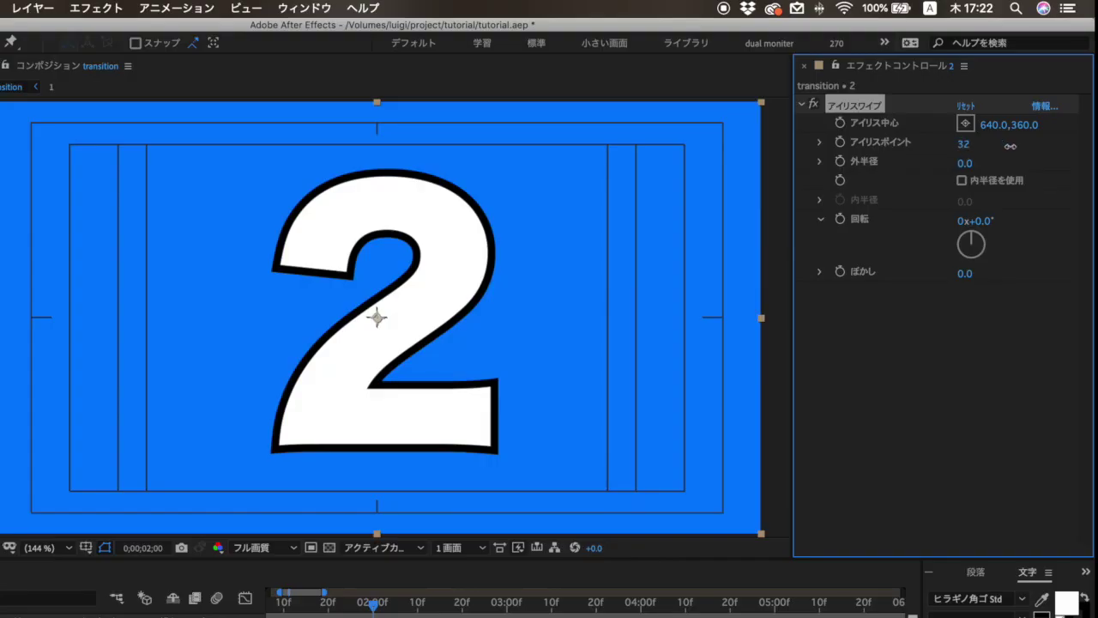
- Shape layer 2's Iris Wipe with 14 iris points and outer radius 257, then enable the inner radius and set it to 583
{"action": "left_click_drag", "start_coordinate": [1047, 162], "coordinate": [1080, 154]}
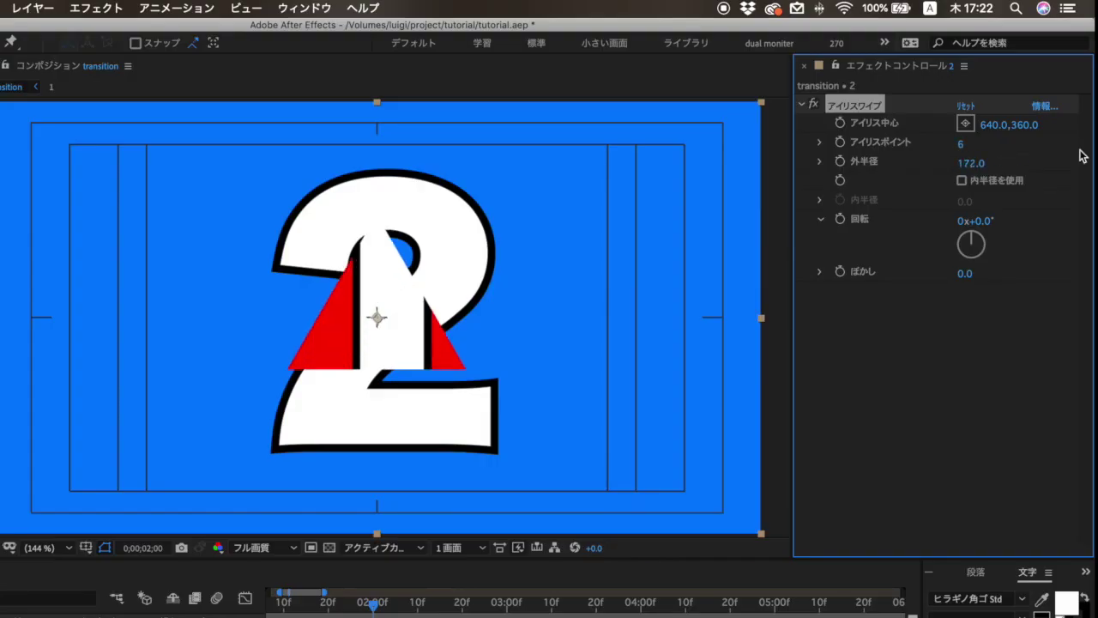
{"action": "left_click_drag", "start_coordinate": [968, 163], "coordinate": [964, 150]}
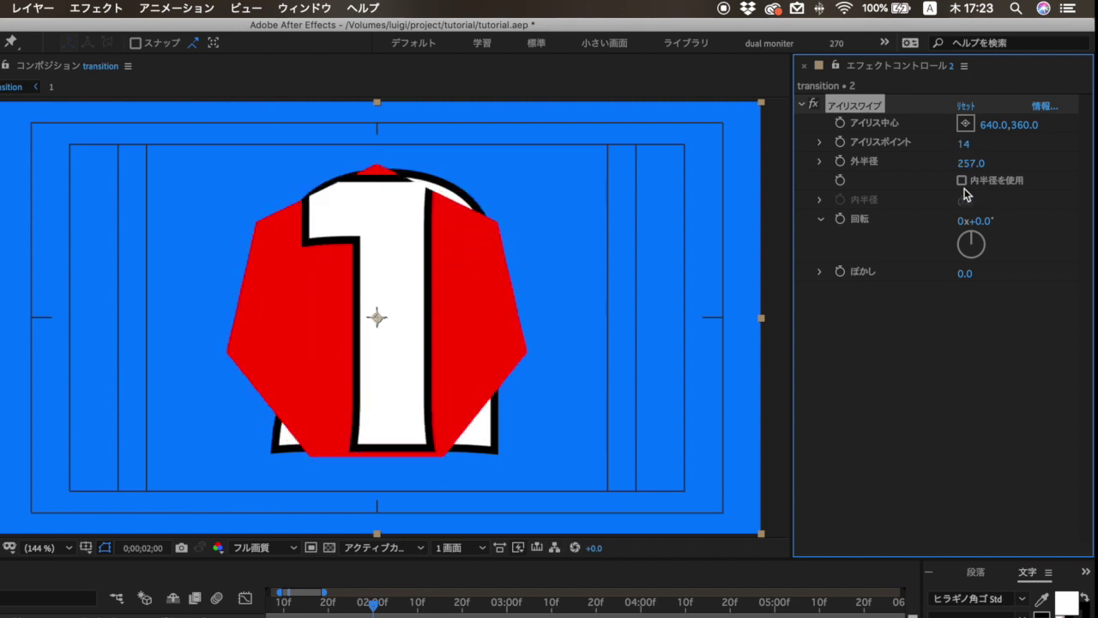
{"action": "left_click", "coordinate": [961, 180]}
{"action": "left_click_drag", "start_coordinate": [966, 202], "coordinate": [1091, 173]}
{"action": "left_click_drag", "start_coordinate": [981, 199], "coordinate": [654, 88]}
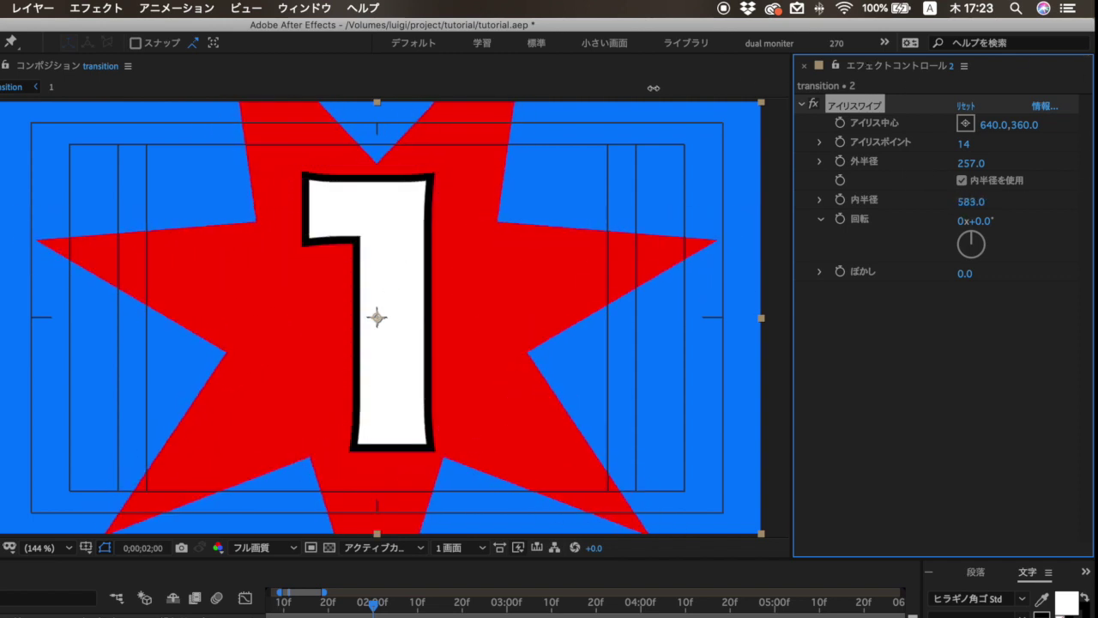
- Try out the rotation and feather settings of layer 2's Iris Wipe, restoring both to zero
{"action": "left_click_drag", "start_coordinate": [990, 235], "coordinate": [993, 233]}
{"action": "key", "text": "super+z"}
{"action": "left_click_drag", "start_coordinate": [965, 277], "coordinate": [909, 284]}
- Adjust the Iris Wipe to 13 iris points, outer radius 765 and inner radius 660 so layer 1 fills the frame
{"action": "left_click_drag", "start_coordinate": [970, 172], "coordinate": [1091, 150]}
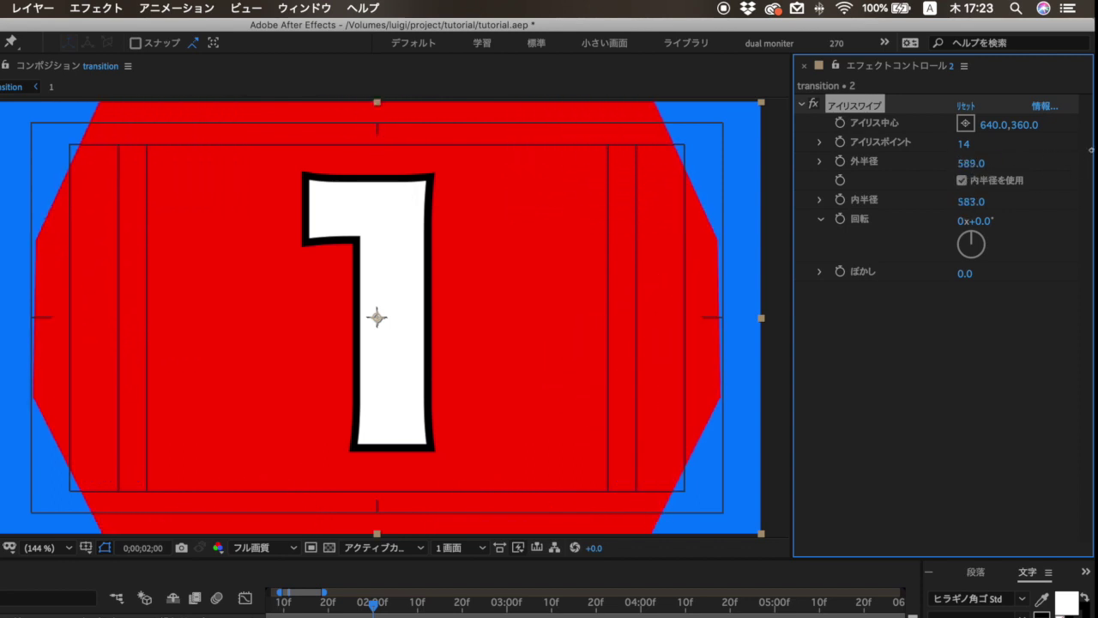
{"action": "left_click_drag", "start_coordinate": [984, 209], "coordinate": [1091, 180]}
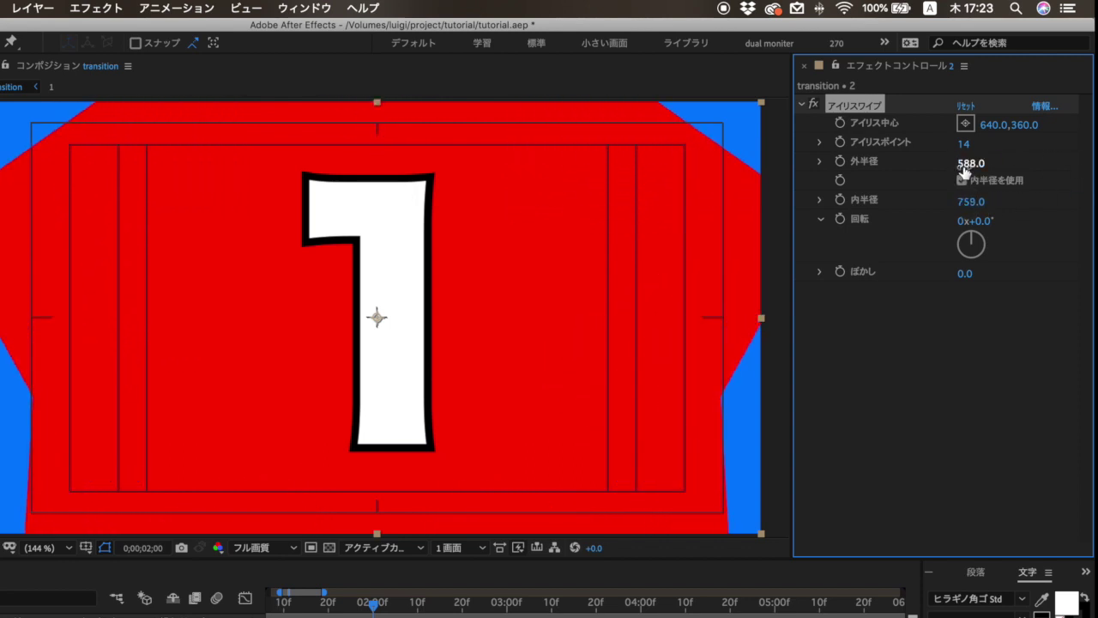
{"action": "left_click_drag", "start_coordinate": [965, 172], "coordinate": [1091, 149]}
{"action": "left_click_drag", "start_coordinate": [946, 204], "coordinate": [975, 152]}
{"action": "left_click_drag", "start_coordinate": [986, 208], "coordinate": [1052, 206]}
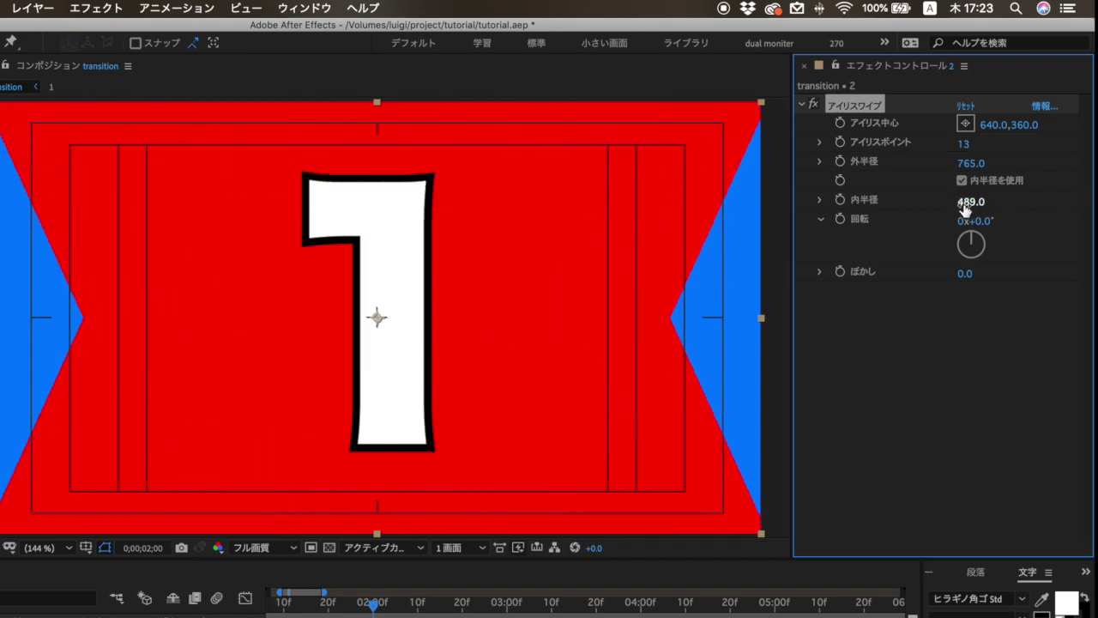
{"action": "left_click_drag", "start_coordinate": [964, 208], "coordinate": [1054, 208]}
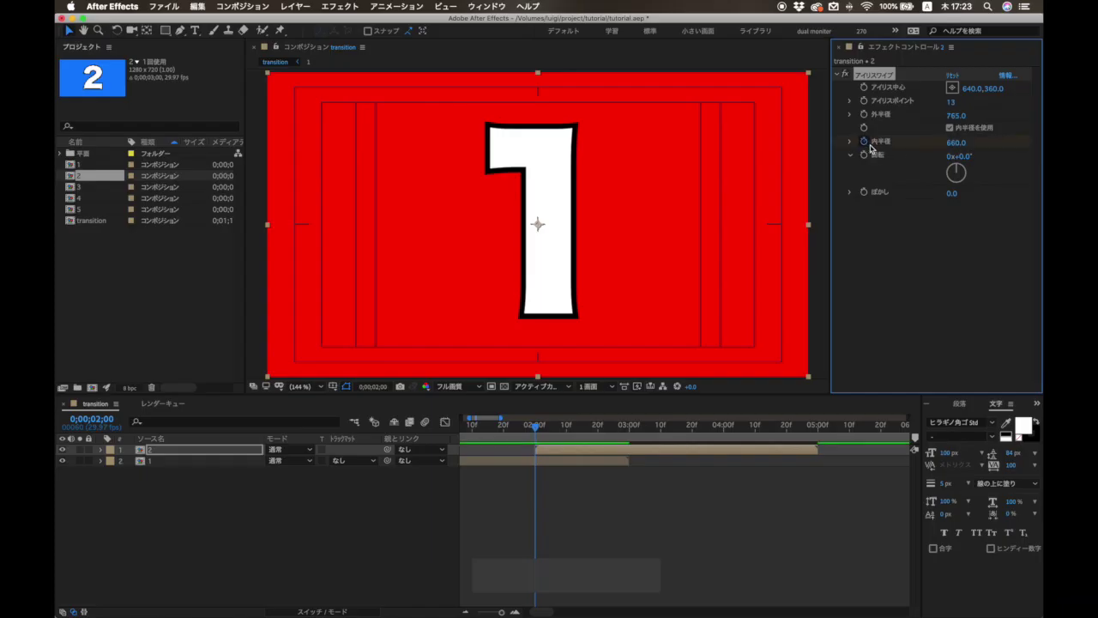
- Animate the Iris Wipe's inner radius from 660 at 0;00;02;00 to 0 at 0;00;02;29
{"action": "key", "text": "shift+super+Right"}
{"action": "key", "text": "shift+super+Right"}
{"action": "key", "text": "shift+super+Right"}
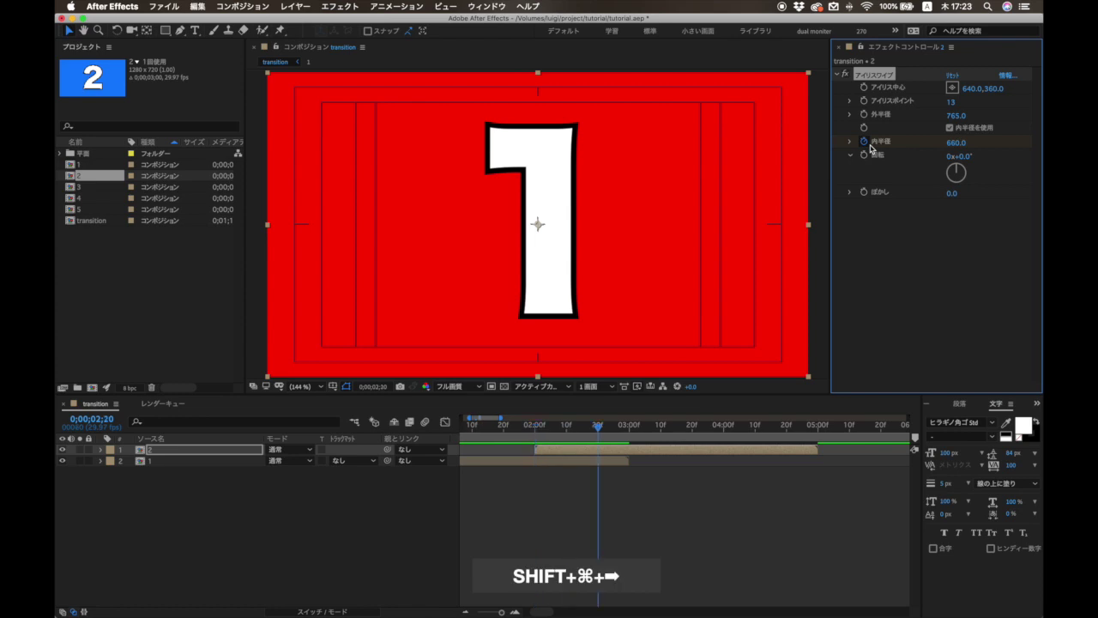
{"action": "key", "text": "super+Left"}
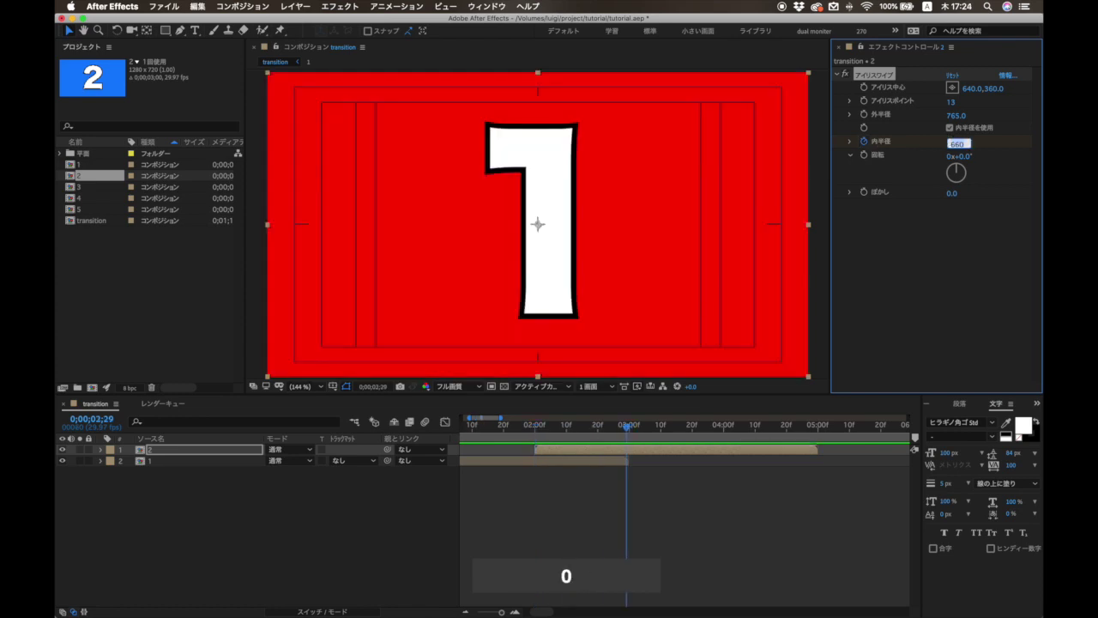
{"action": "type", "text": "0"}
{"action": "key", "text": "Return"}
- Reveal layer 2's keyframed properties and preview the iris transition from 0;00;01;12
{"action": "left_click_drag", "start_coordinate": [550, 426], "coordinate": [480, 433]}
{"action": "key", "text": "u"}
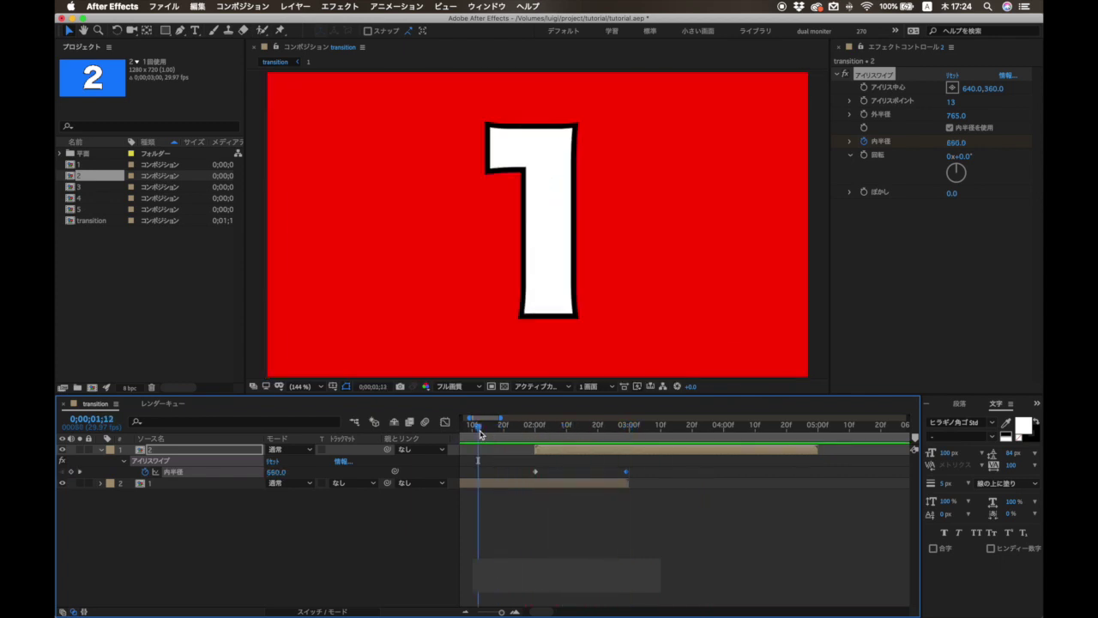
{"action": "key", "text": "space"}
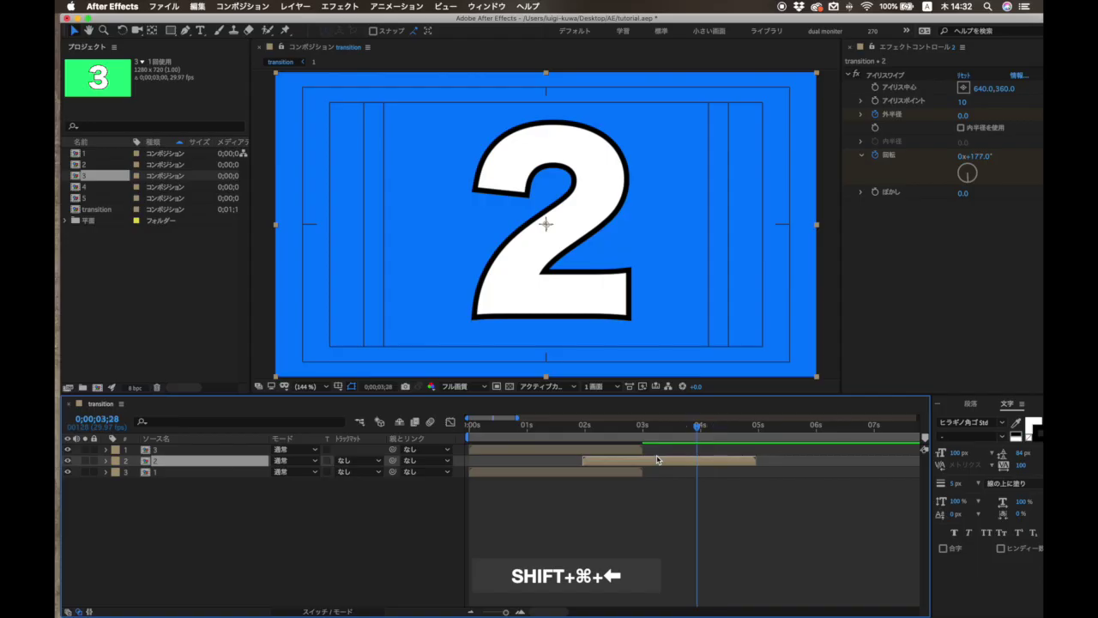
- Align layer 3's start to 0;00;03;28 and apply the Card Wipe (カードワイプ) transition effect to it
{"action": "key", "text": "super+Up"}
{"action": "key", "text": "bracketleft"}
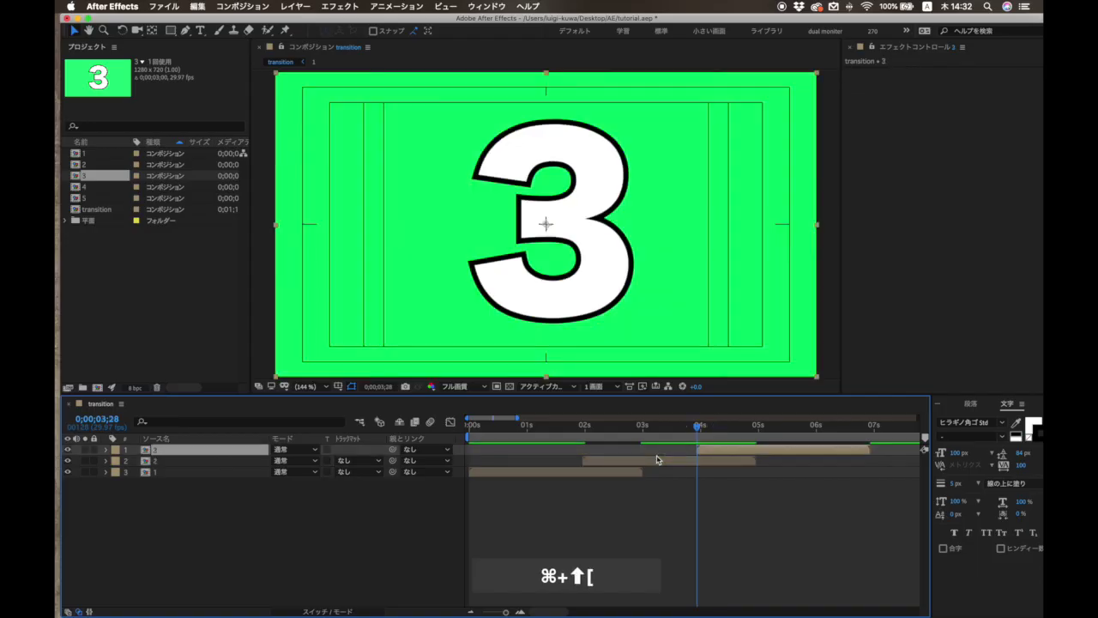
{"action": "left_click", "coordinate": [343, 6]}
{"action": "mouse_move", "coordinate": [420, 441]}
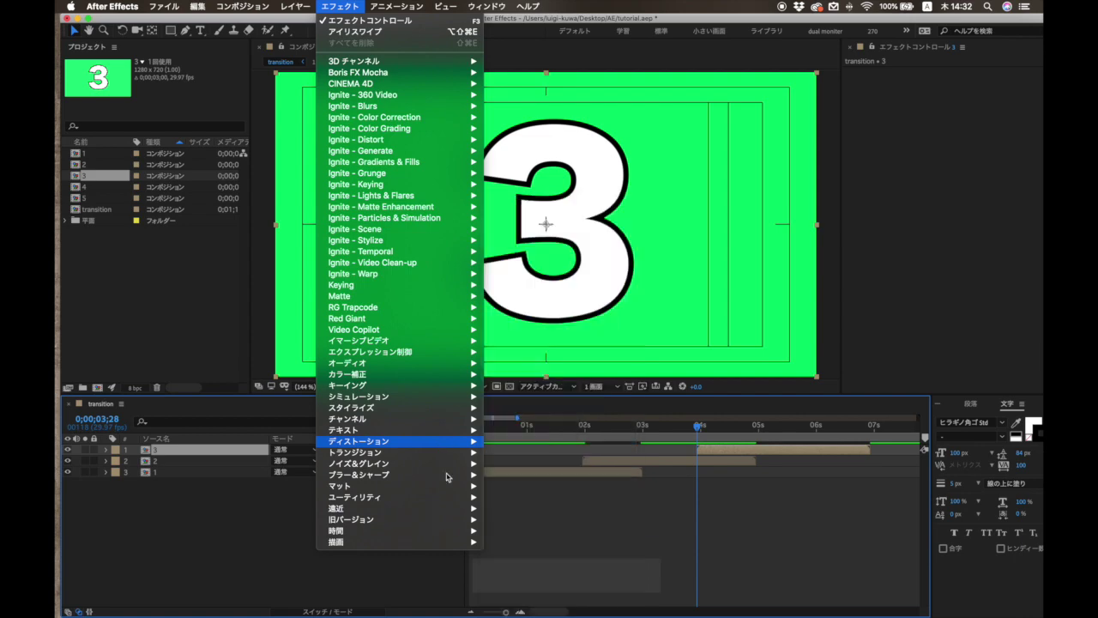
{"action": "left_click", "coordinate": [519, 549]}
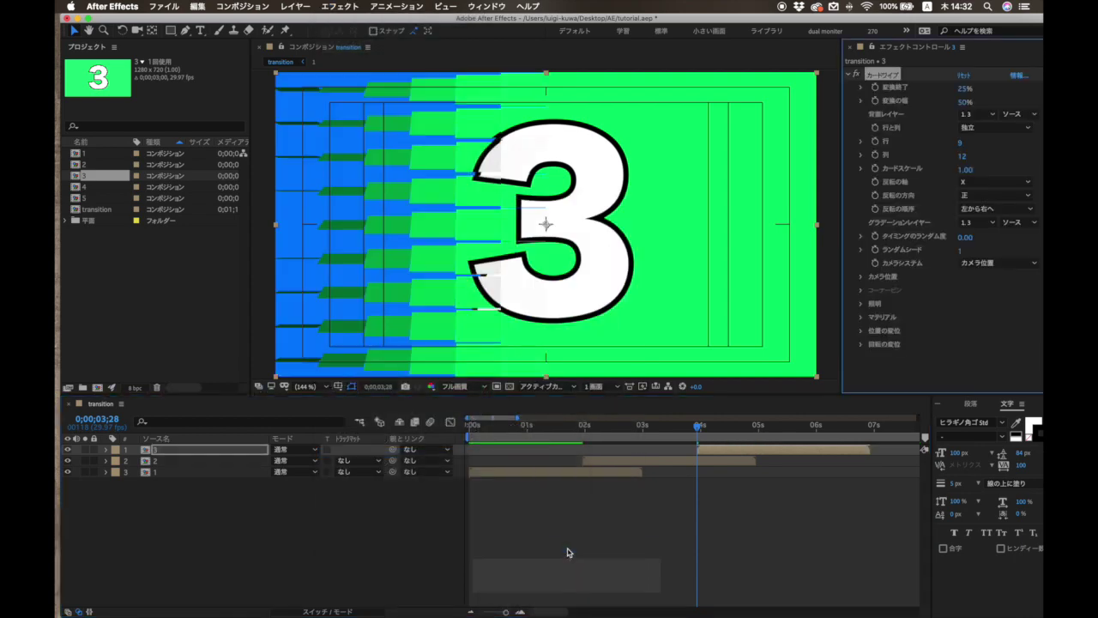
- Set the Card Wipe's back layer to layer 2 and its transition completion to 100%
{"action": "left_click_drag", "start_coordinate": [964, 90], "coordinate": [939, 94]}
{"action": "left_click", "coordinate": [969, 115]}
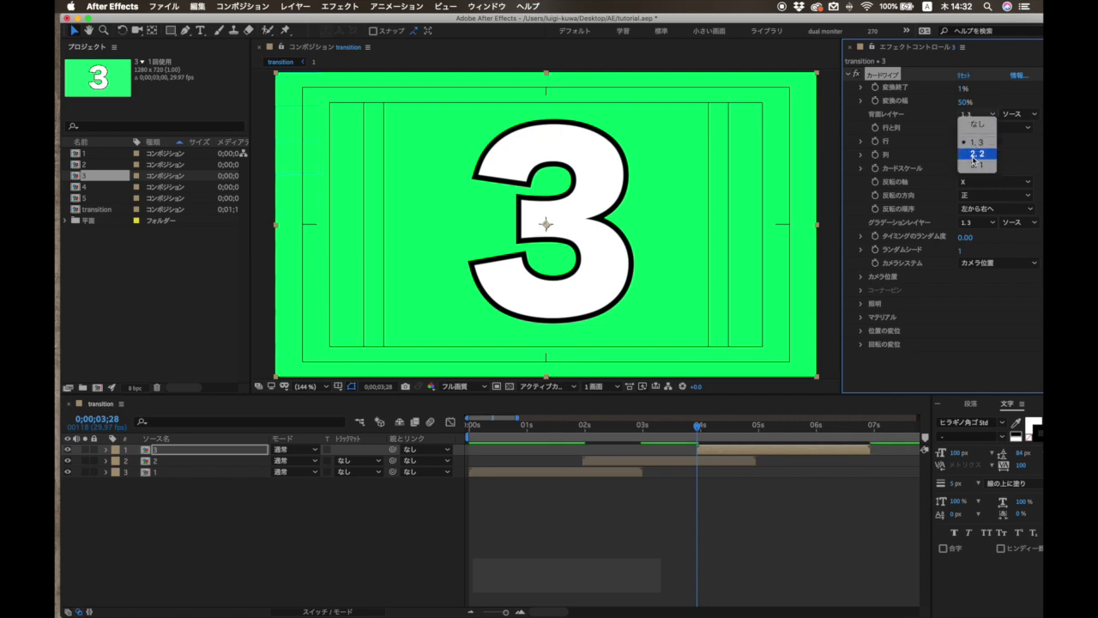
{"action": "left_click", "coordinate": [975, 154]}
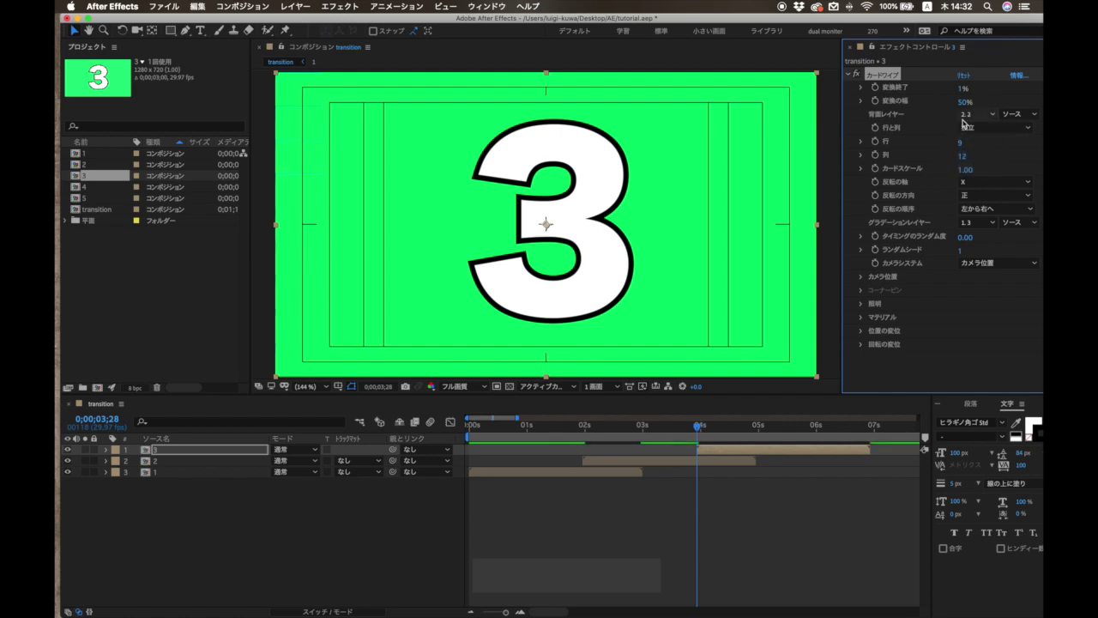
{"action": "left_click_drag", "start_coordinate": [961, 92], "coordinate": [1040, 88]}
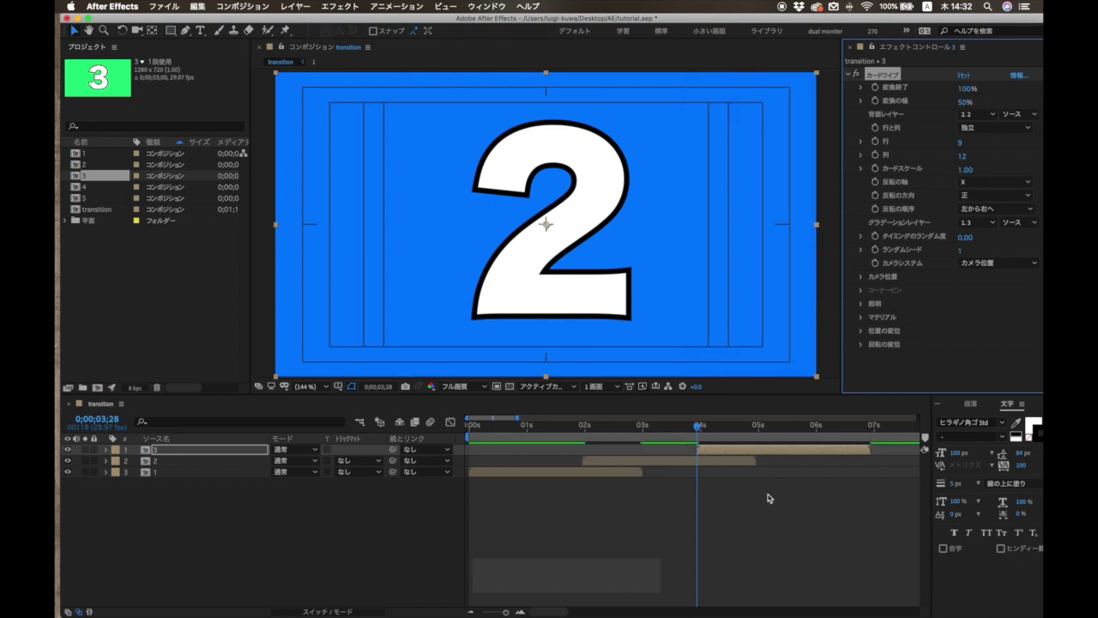
- Split layer 2 at 0;00;03;28, remove the part after the split and reselect layer 3
{"action": "left_click", "coordinate": [735, 464]}
{"action": "key", "text": "super+d"}
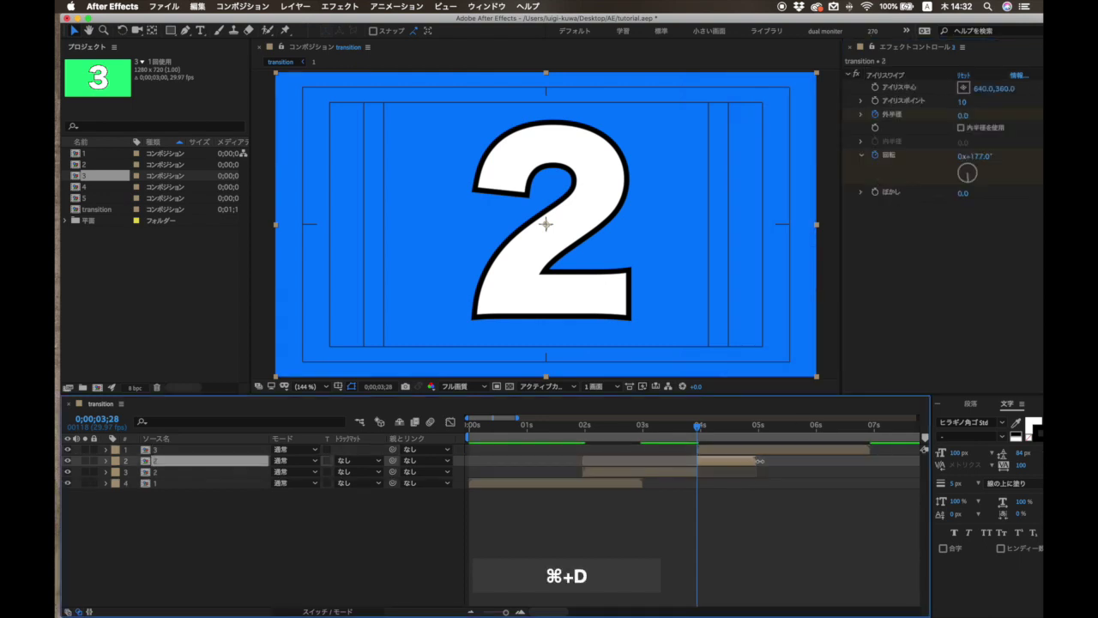
{"action": "key", "text": "super+Up"}
- Set the Card Wipe grid to 13 rows and 10 columns, with the transition completion lowered to 43%
{"action": "left_click_drag", "start_coordinate": [963, 88], "coordinate": [948, 125]}
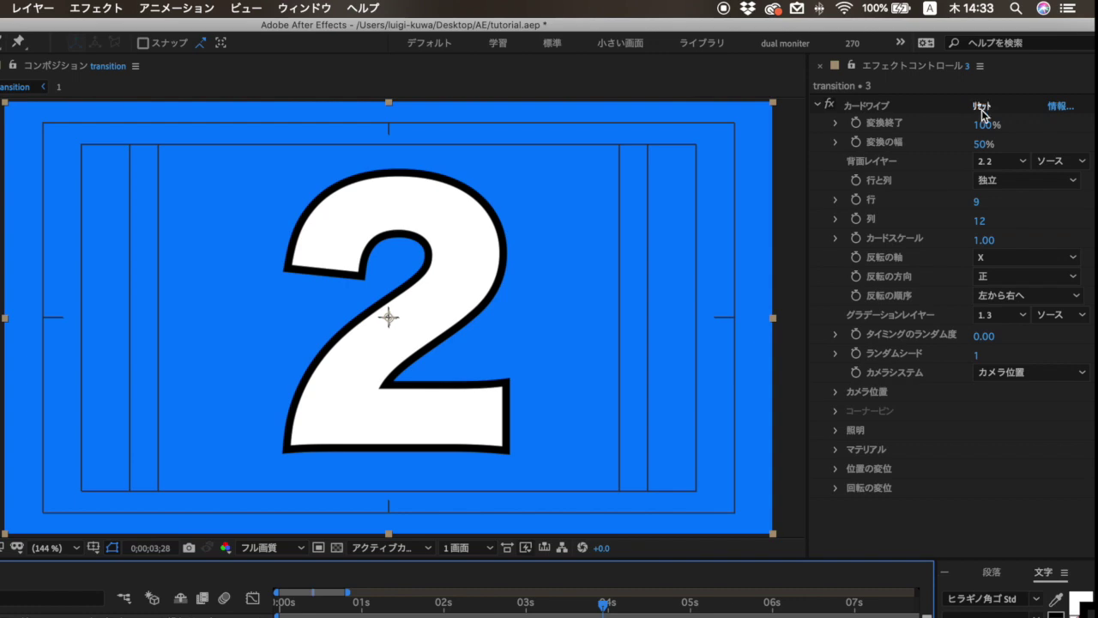
{"action": "mouse_move", "coordinate": [976, 202]}
{"action": "left_mouse_down"}
{"action": "mouse_move", "coordinate": [978, 221]}
{"action": "mouse_move", "coordinate": [991, 221]}
{"action": "mouse_move", "coordinate": [973, 221]}
{"action": "mouse_move", "coordinate": [980, 209]}
{"action": "left_mouse_up"}
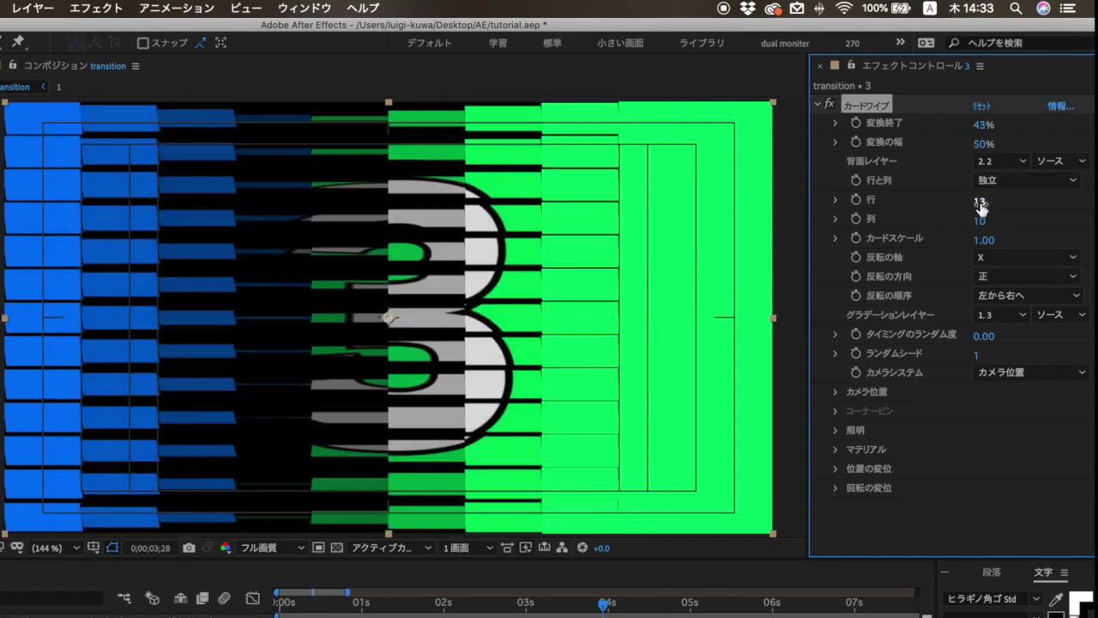
- Try out the card scale and other flip axes on the Card Wipe, returning to scale 1.00 and axis X
{"action": "mouse_move", "coordinate": [983, 240]}
{"action": "left_mouse_down"}
{"action": "mouse_move", "coordinate": [966, 244]}
{"action": "mouse_move", "coordinate": [989, 242]}
{"action": "left_mouse_up"}
{"action": "left_click", "coordinate": [1003, 254]}
{"action": "left_click", "coordinate": [995, 287]}
{"action": "left_click_drag", "start_coordinate": [984, 124], "coordinate": [991, 132]}
{"action": "left_click", "coordinate": [982, 257]}
{"action": "left_click", "coordinate": [991, 301]}
{"action": "left_click", "coordinate": [1000, 258]}
{"action": "left_click", "coordinate": [995, 271]}
- Try other Card Wipe flip directions, including negative (負), and return the direction to positive (正)
{"action": "left_click", "coordinate": [1005, 276]}
{"action": "left_click", "coordinate": [996, 307]}
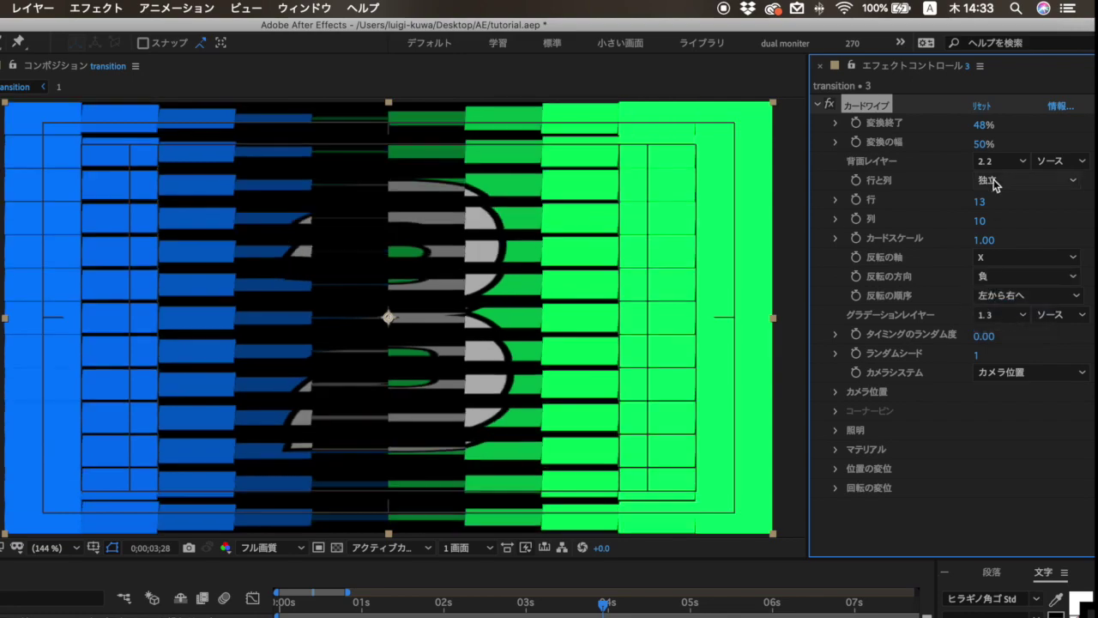
{"action": "mouse_move", "coordinate": [982, 126]}
{"action": "left_mouse_down"}
{"action": "mouse_move", "coordinate": [999, 122]}
{"action": "mouse_move", "coordinate": [984, 125]}
{"action": "left_mouse_up"}
{"action": "left_click", "coordinate": [1005, 276]}
{"action": "left_click", "coordinate": [999, 320]}
{"action": "left_click", "coordinate": [1017, 276]}
{"action": "left_click", "coordinate": [1011, 291]}
- Try right-to-left, top-to-bottom, top-left-to-bottom-right and bottom-left-to-top-right flip orders at 55% completion, and return to left-to-right (左から右へ)
{"action": "left_click", "coordinate": [1015, 295]}
{"action": "left_click", "coordinate": [1010, 325]}
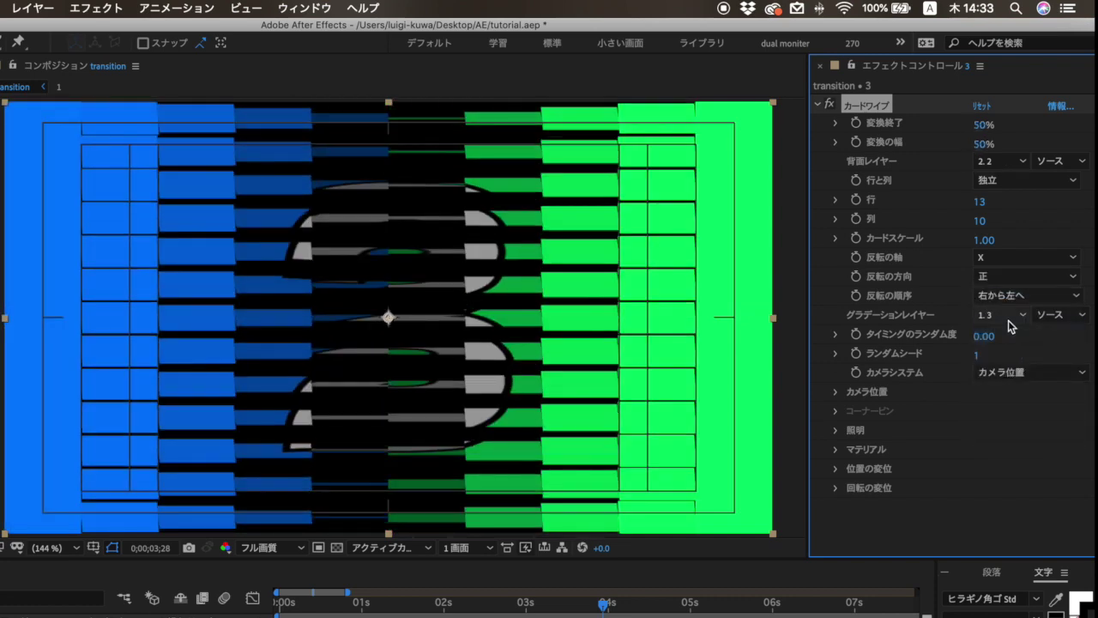
{"action": "mouse_move", "coordinate": [988, 123]}
{"action": "left_mouse_down"}
{"action": "mouse_move", "coordinate": [953, 135]}
{"action": "mouse_move", "coordinate": [991, 128]}
{"action": "left_mouse_up"}
{"action": "left_click", "coordinate": [1005, 295]}
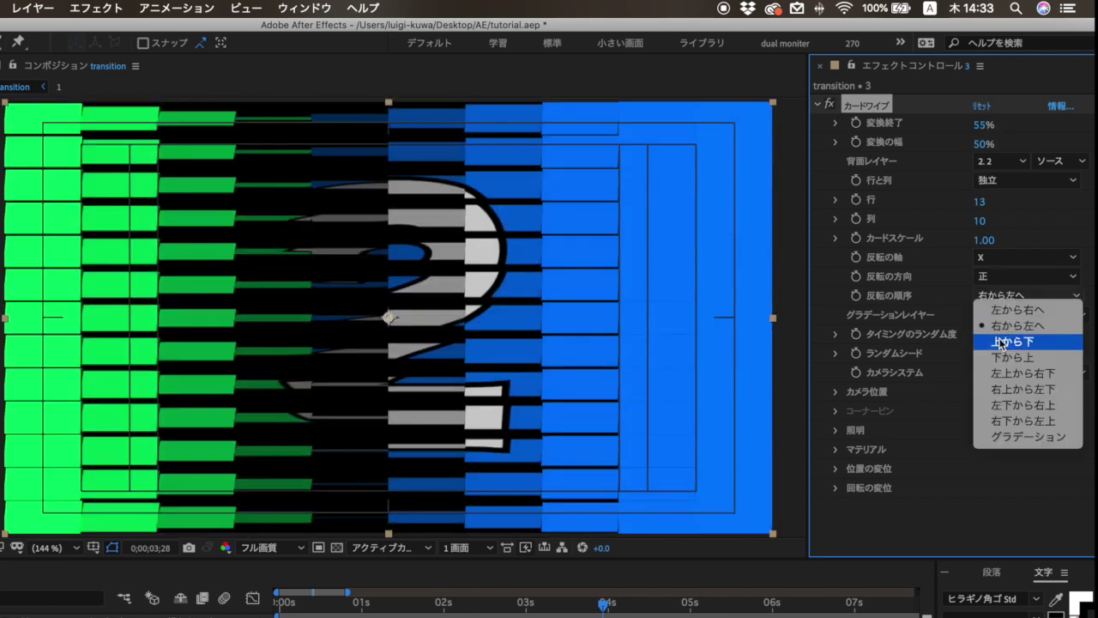
{"action": "left_click", "coordinate": [999, 342]}
{"action": "left_click", "coordinate": [1012, 295]}
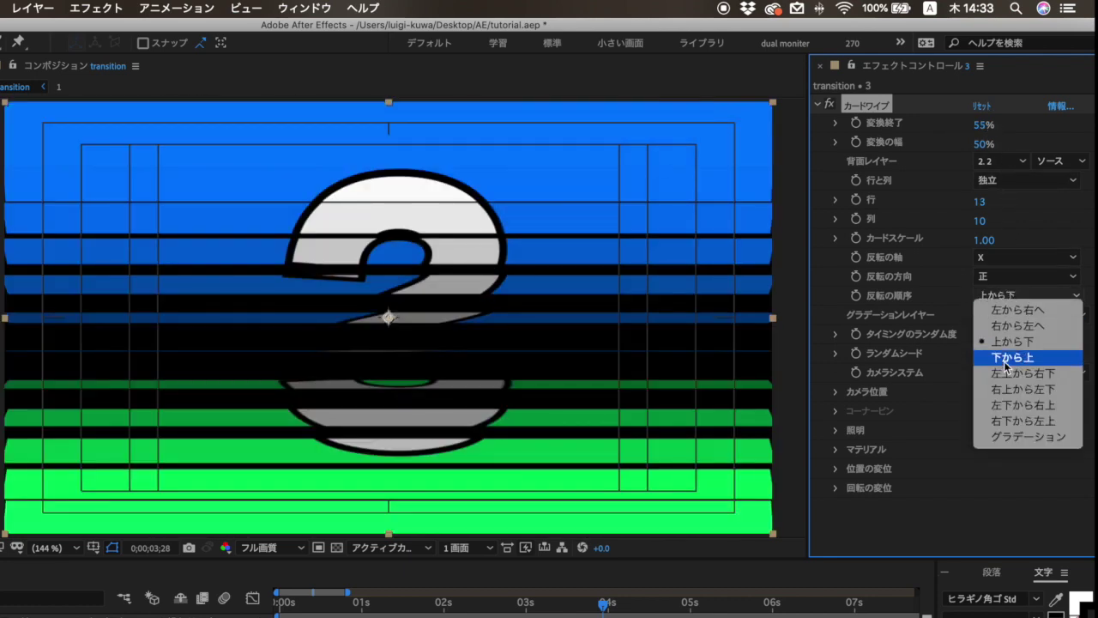
{"action": "left_click", "coordinate": [1008, 374]}
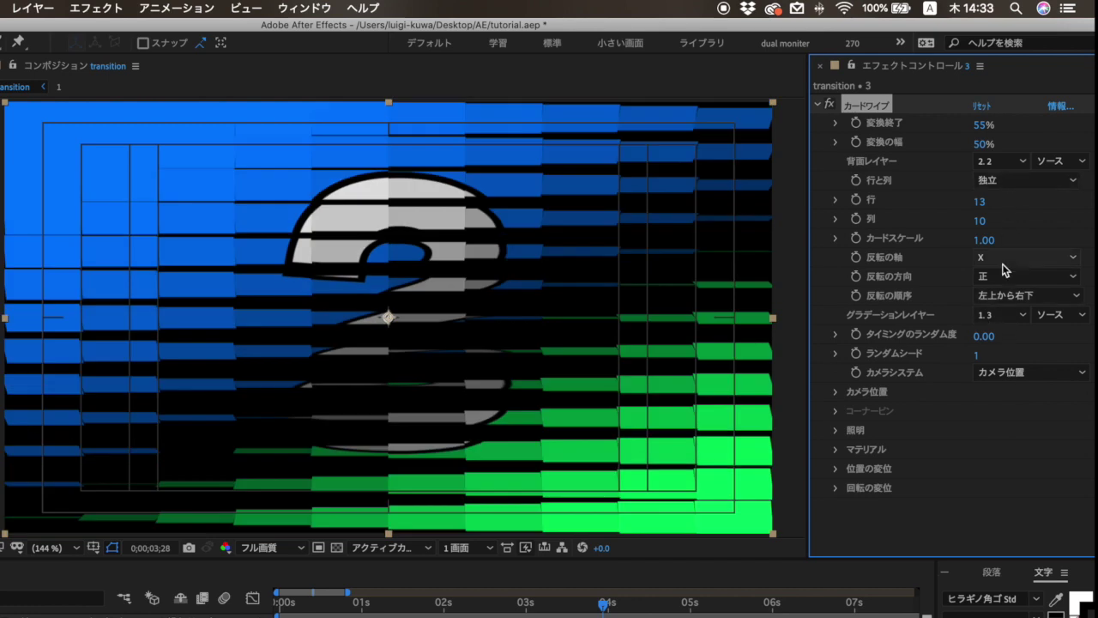
{"action": "left_click", "coordinate": [1016, 297]}
{"action": "left_click", "coordinate": [1021, 415]}
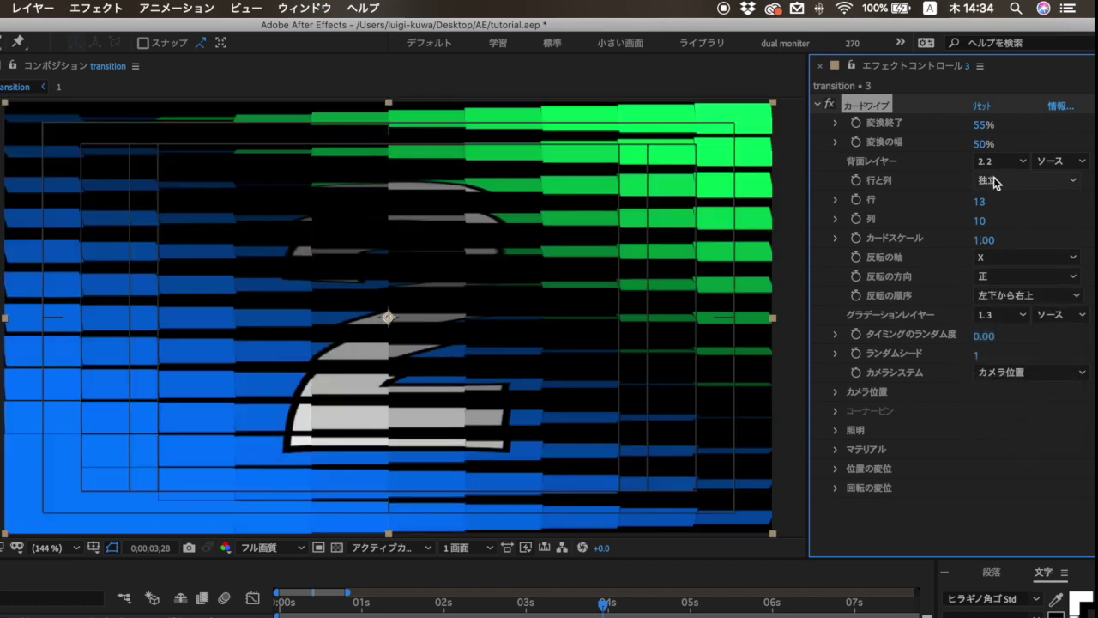
{"action": "left_click", "coordinate": [1021, 295]}
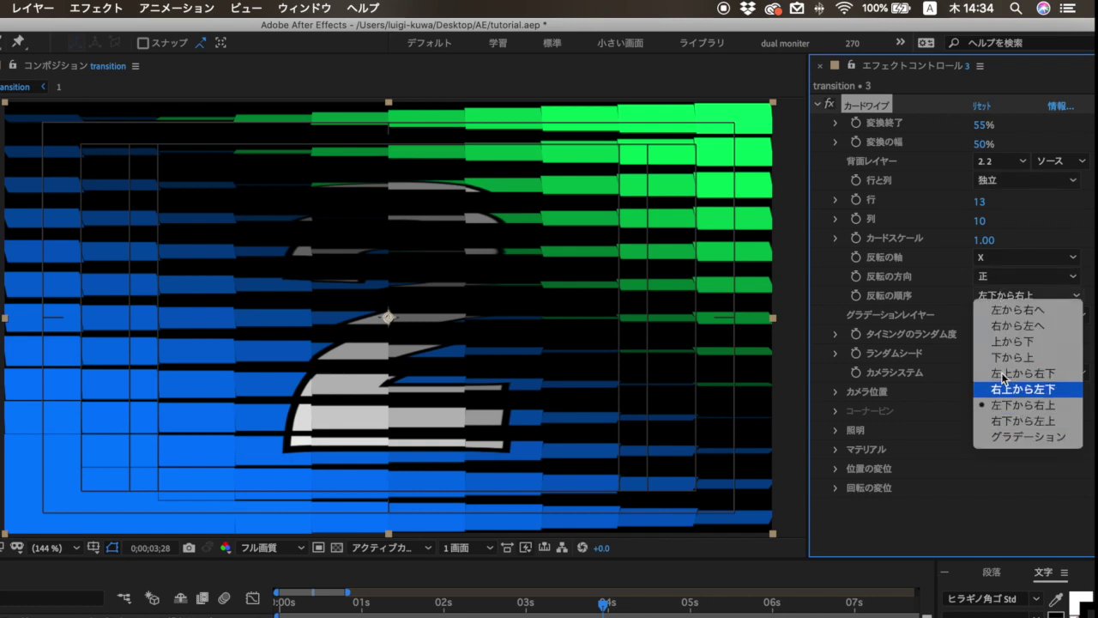
{"action": "left_click", "coordinate": [1010, 311]}
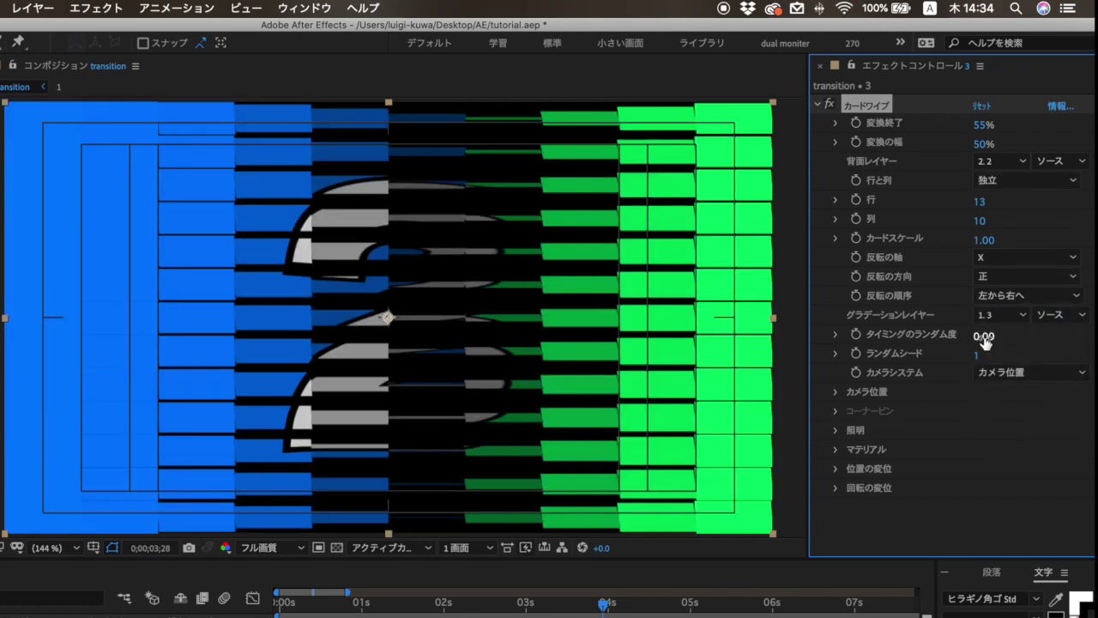
- Set Card Wipe timing randomness to 0.59, keyframe its completion from 100% at 0;00;03;28 to 0% at 0;00;04;28, and preview
{"action": "left_click_drag", "start_coordinate": [979, 341], "coordinate": [1064, 334]}
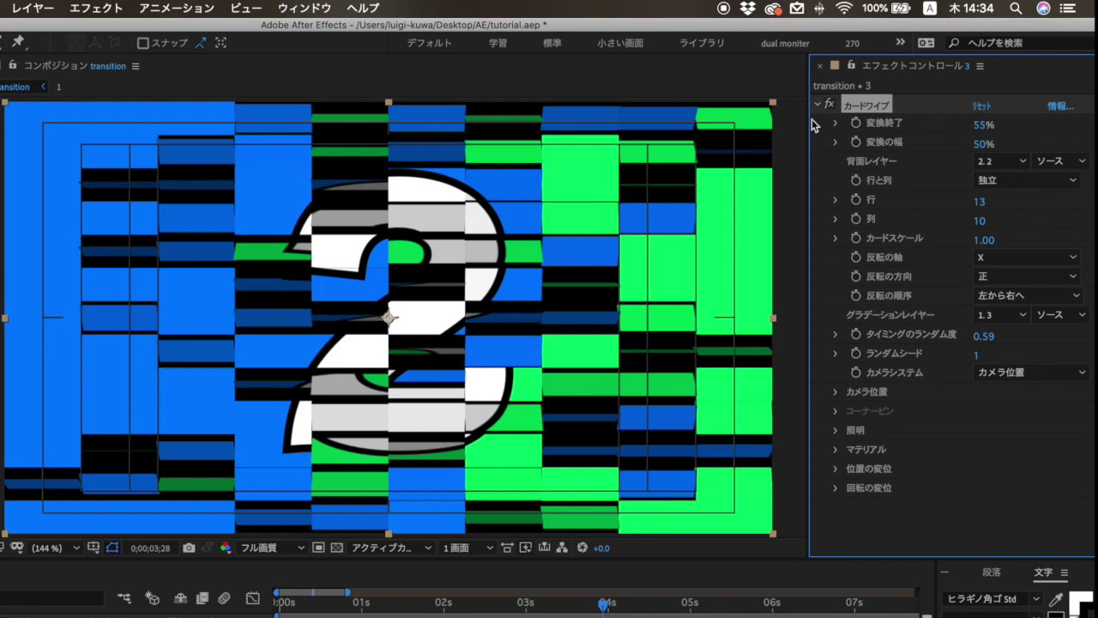
{"action": "left_click_drag", "start_coordinate": [981, 130], "coordinate": [1088, 126]}
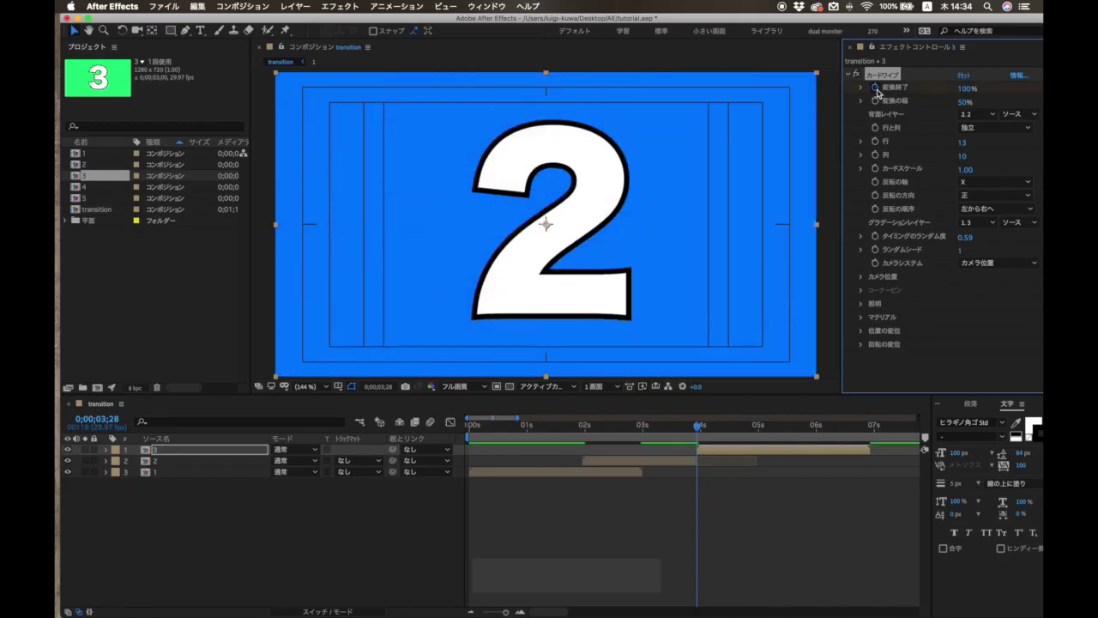
{"action": "key", "text": "shift+super+Right"}
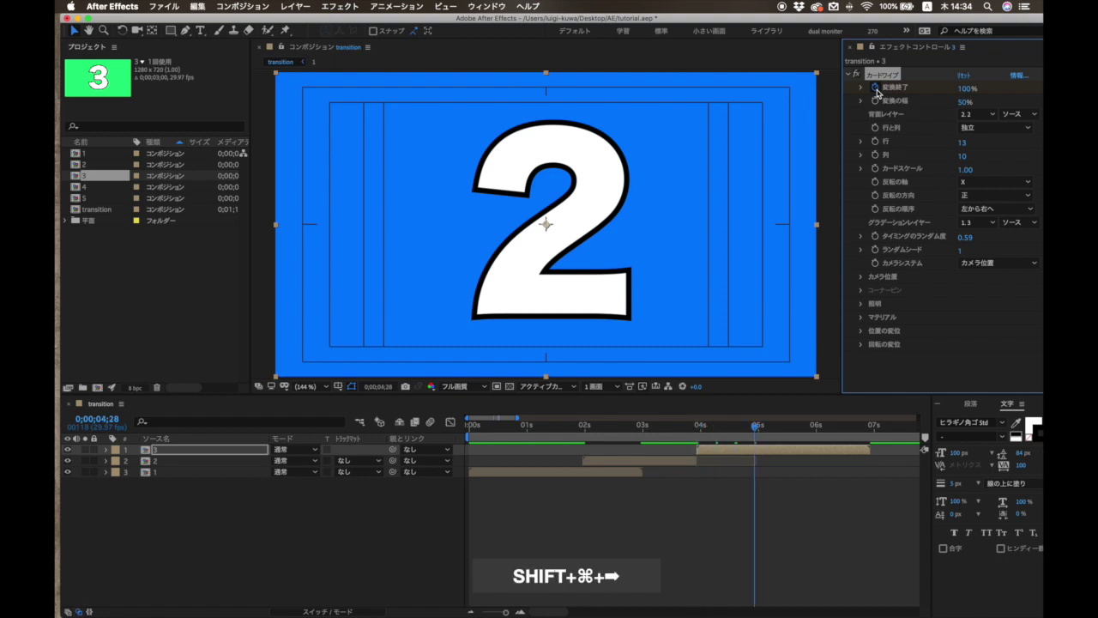
{"action": "left_click_drag", "start_coordinate": [967, 87], "coordinate": [817, 115]}
{"action": "left_click", "coordinate": [658, 426]}
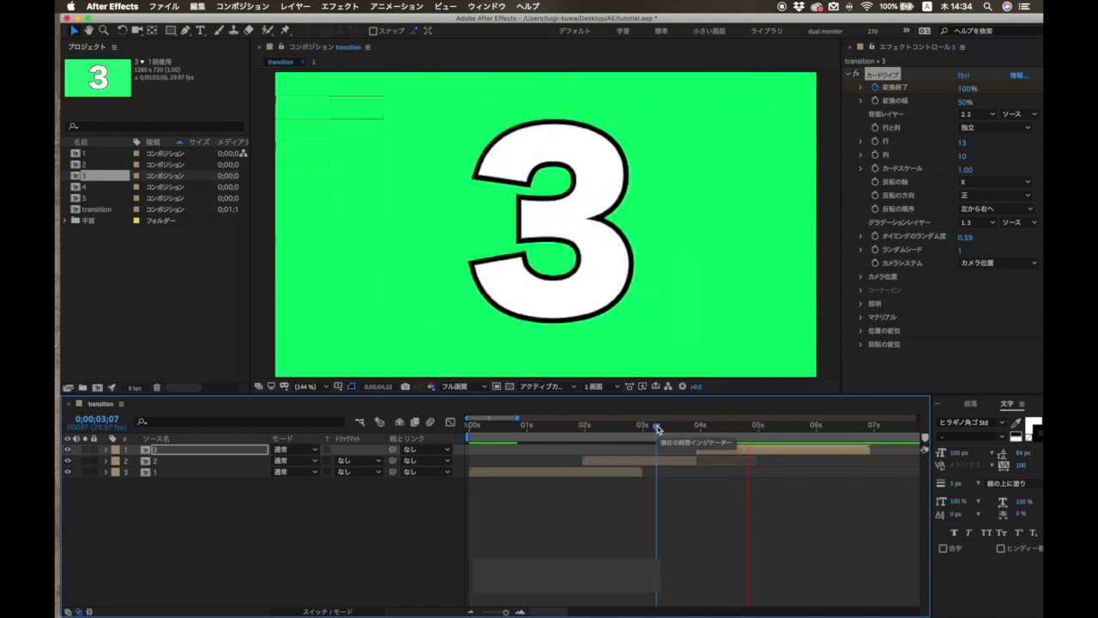
{"action": "key", "text": "space"}
- Add clip 4 above clip 3 in the timeline and align its start to 0;00;05;27, one second before clip 3 ends
{"action": "left_click_drag", "start_coordinate": [707, 430], "coordinate": [805, 435]}
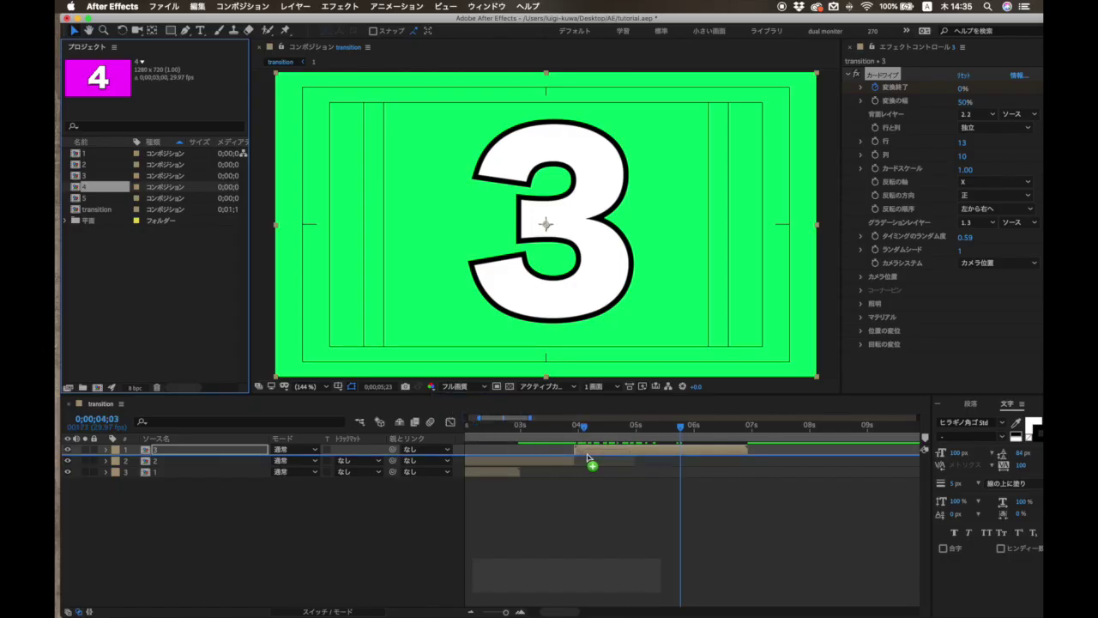
{"action": "left_click", "coordinate": [701, 446]}
{"action": "left_click_drag", "start_coordinate": [701, 445], "coordinate": [701, 462]}
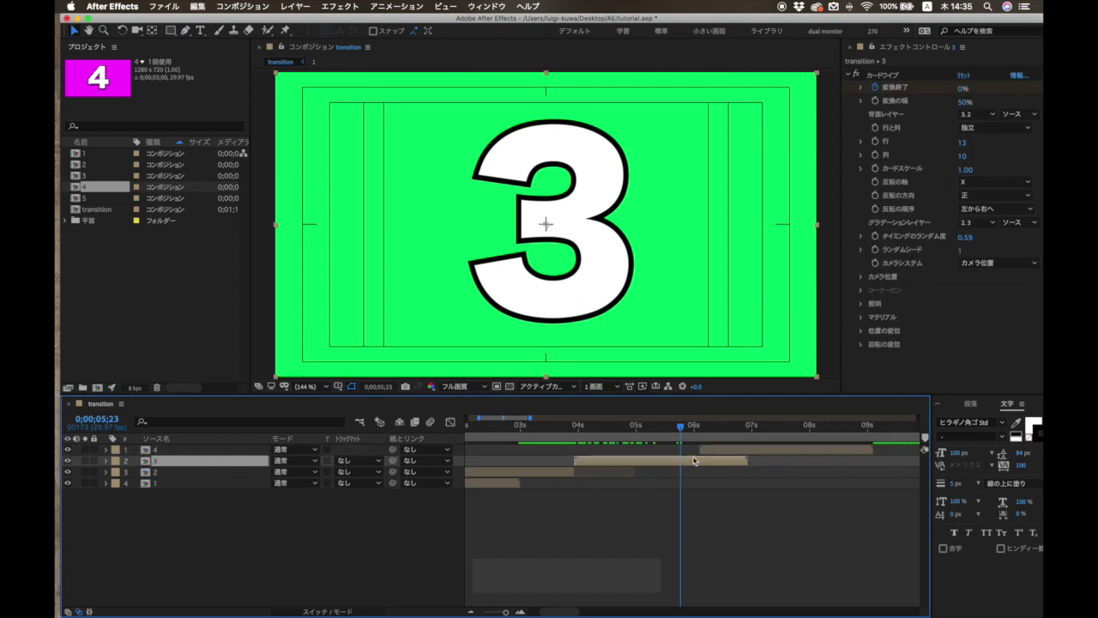
{"action": "key", "text": "shift+super+Left"}
{"action": "key", "text": "shift+super+Left"}
{"action": "key", "text": "shift+super+Left"}
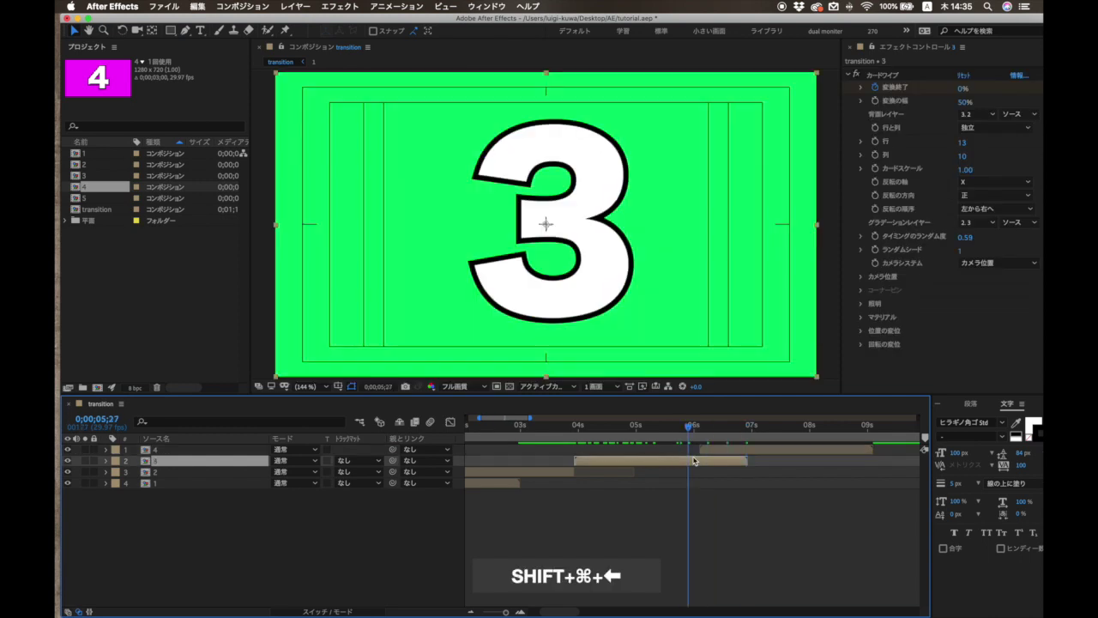
{"action": "key", "text": "super+Up"}
{"action": "key", "text": "bracketleft"}
- Apply the Blinds (ブラインド) transition to clip 4 with 43% completion, a 37° direction and a width of 186
{"action": "left_click", "coordinate": [340, 6]}
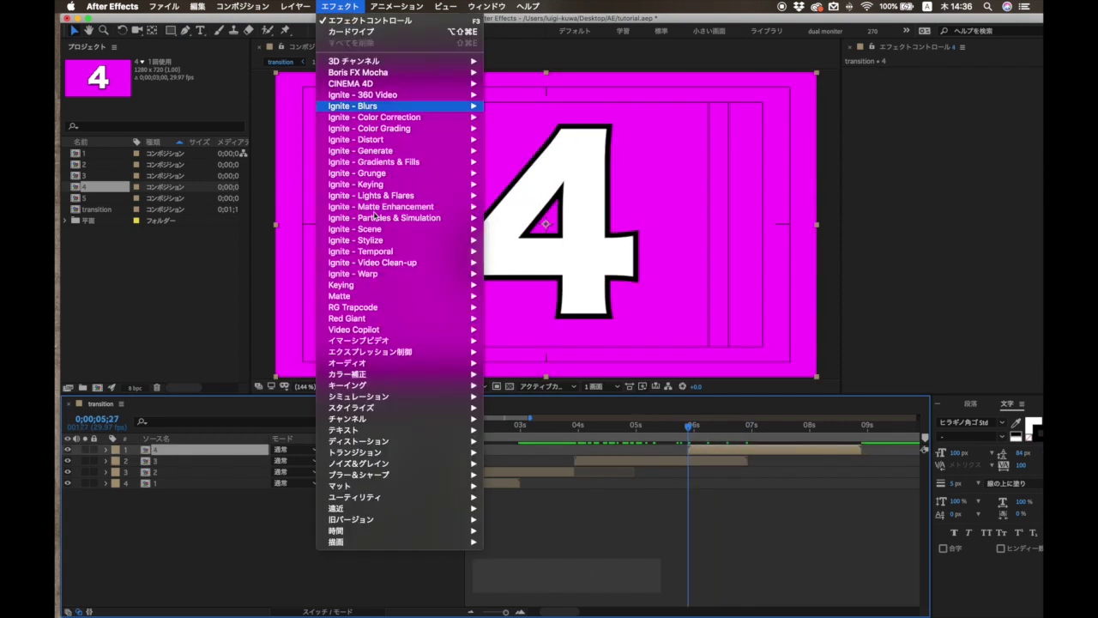
{"action": "mouse_move", "coordinate": [450, 541]}
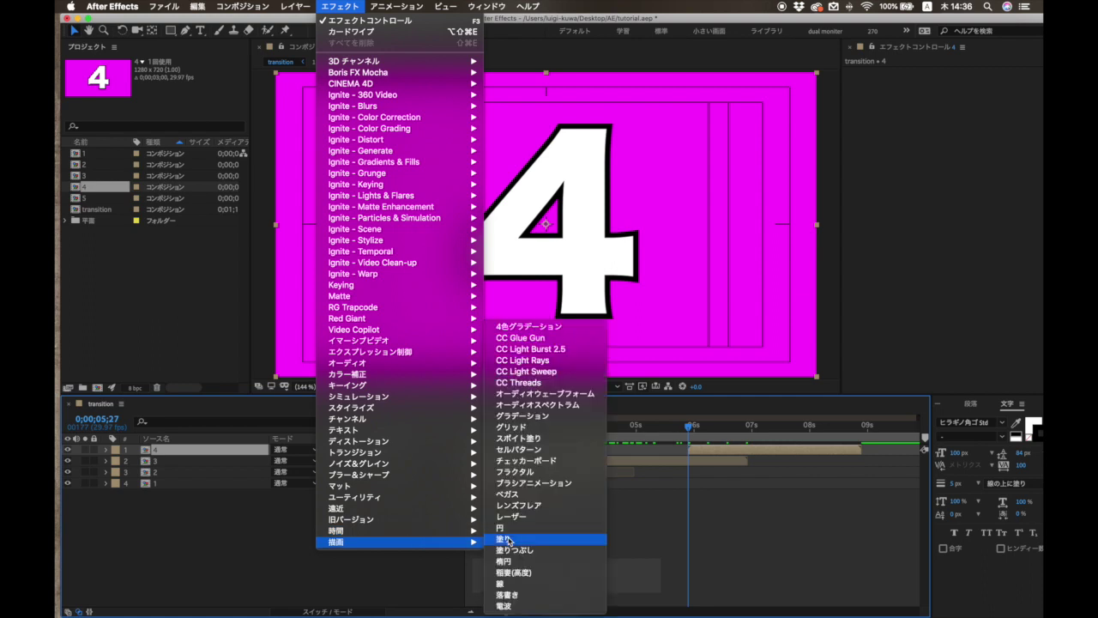
{"action": "mouse_move", "coordinate": [453, 453]}
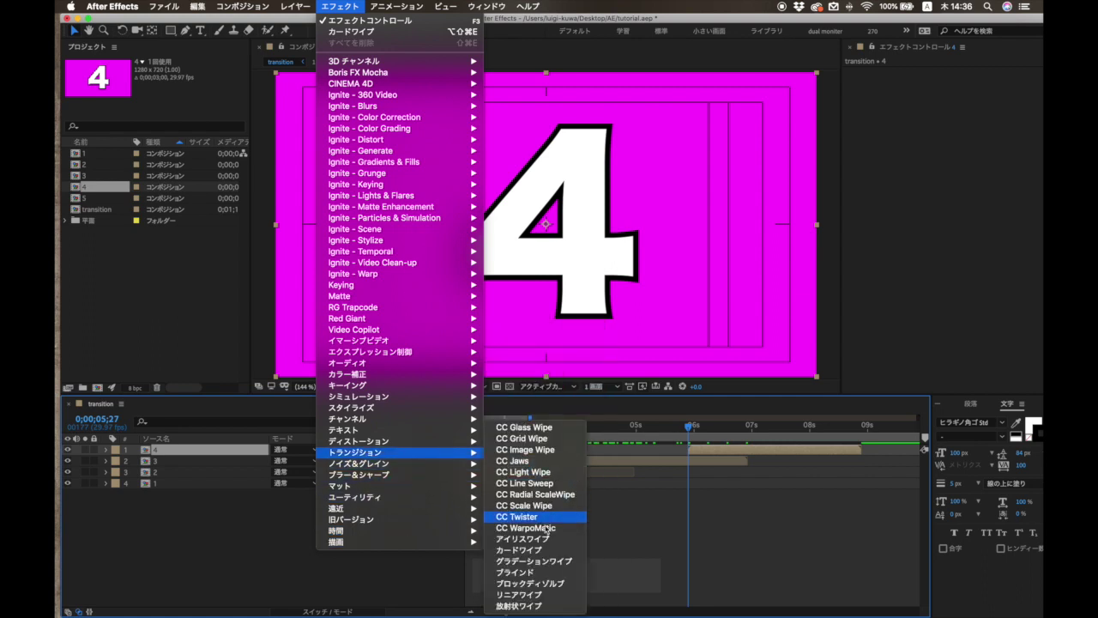
{"action": "left_click", "coordinate": [543, 572]}
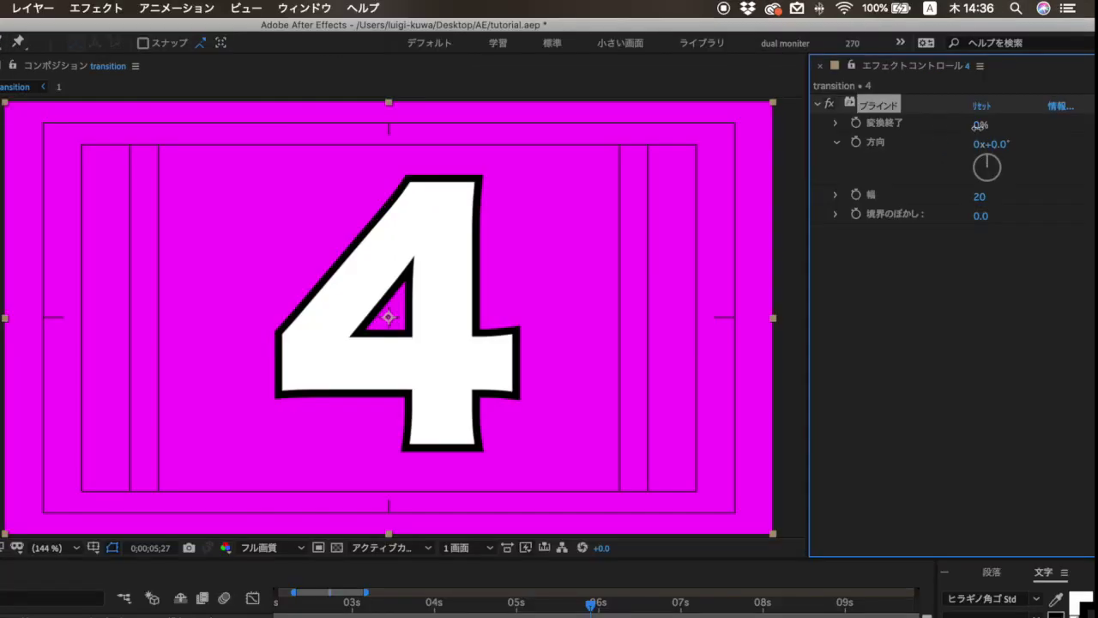
{"action": "left_click_drag", "start_coordinate": [978, 125], "coordinate": [996, 154]}
{"action": "left_click_drag", "start_coordinate": [979, 197], "coordinate": [1053, 195]}
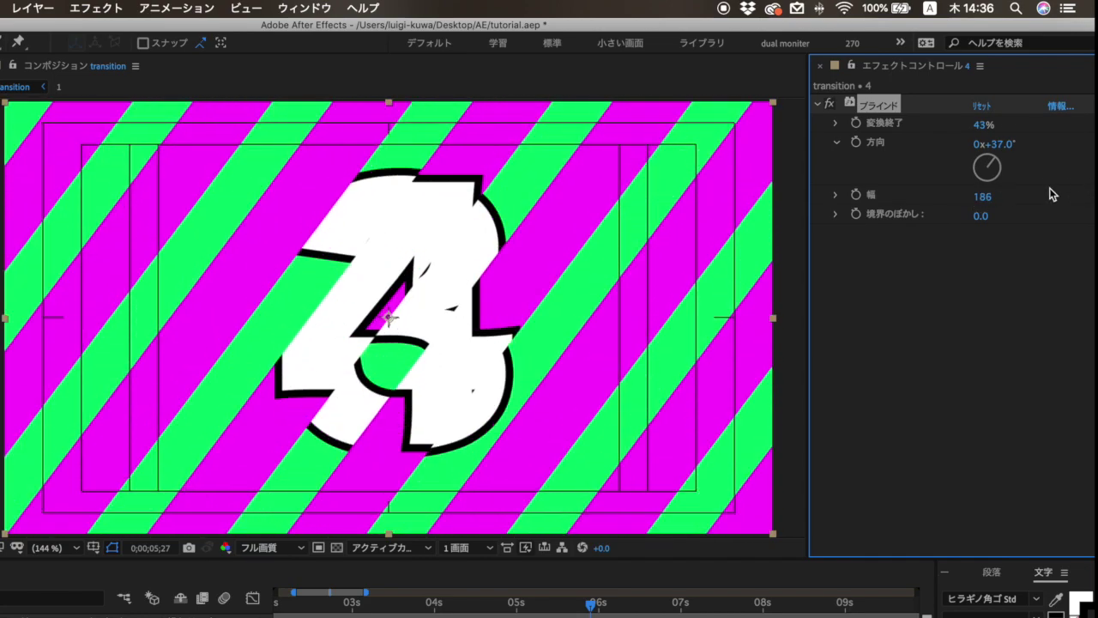
- Keyframe Blinds completion from 100% to 0% and direction from 37° to -125° between 0;00;05;27 and 0;00;06;27
{"action": "mouse_move", "coordinate": [978, 125]}
{"action": "left_mouse_down"}
{"action": "mouse_move", "coordinate": [952, 125]}
{"action": "mouse_move", "coordinate": [964, 126]}
{"action": "left_mouse_up"}
{"action": "left_click_drag", "start_coordinate": [915, 134], "coordinate": [1077, 146]}
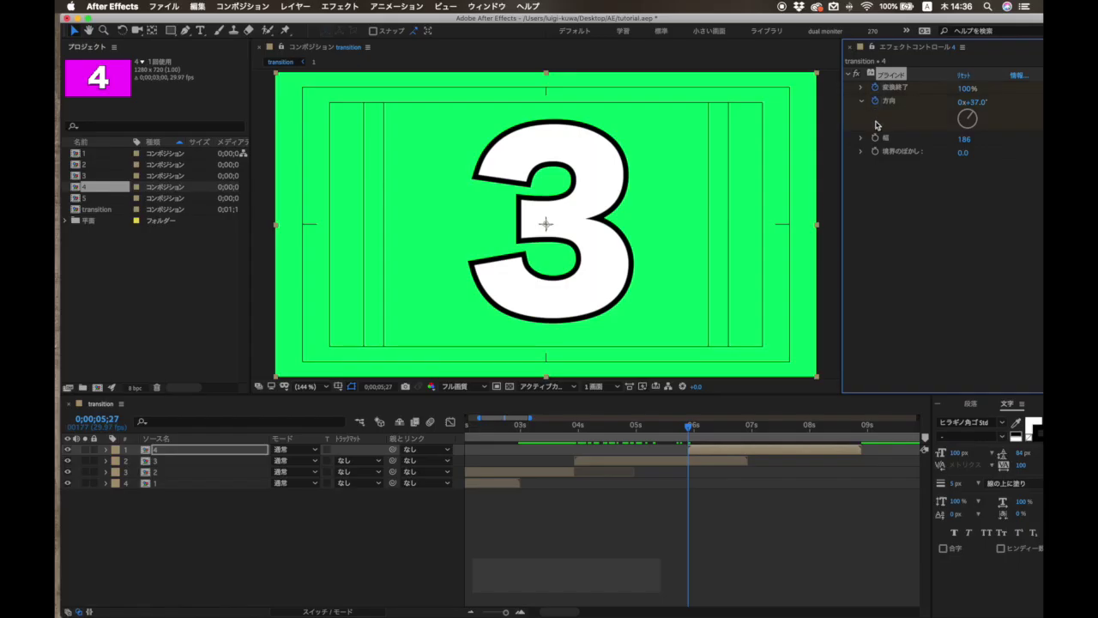
{"action": "key", "text": "shift+super+Right"}
{"action": "key", "text": "shift+super+Right"}
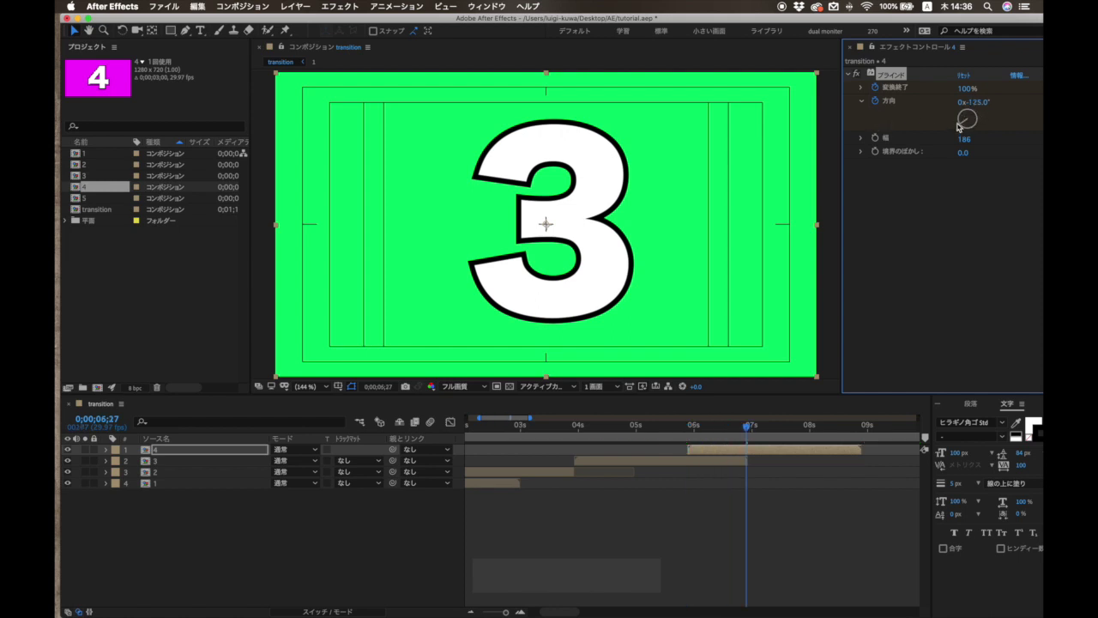
{"action": "left_click_drag", "start_coordinate": [965, 88], "coordinate": [792, 279]}
- Preview the Blinds transition between clips 3 and 4 and scrub through its rotating stripes around 0;00;06;11
{"action": "left_click", "coordinate": [670, 422]}
{"action": "left_click", "coordinate": [673, 426]}
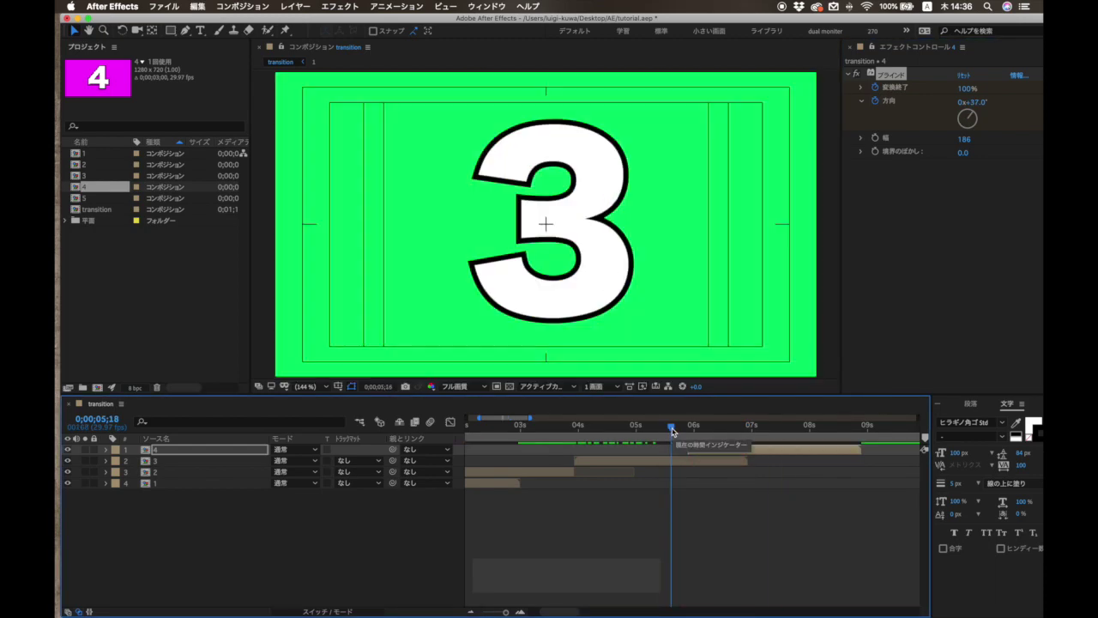
{"action": "left_click_drag", "start_coordinate": [673, 430], "coordinate": [715, 430]}
{"action": "left_click_drag", "start_coordinate": [962, 155], "coordinate": [940, 159]}
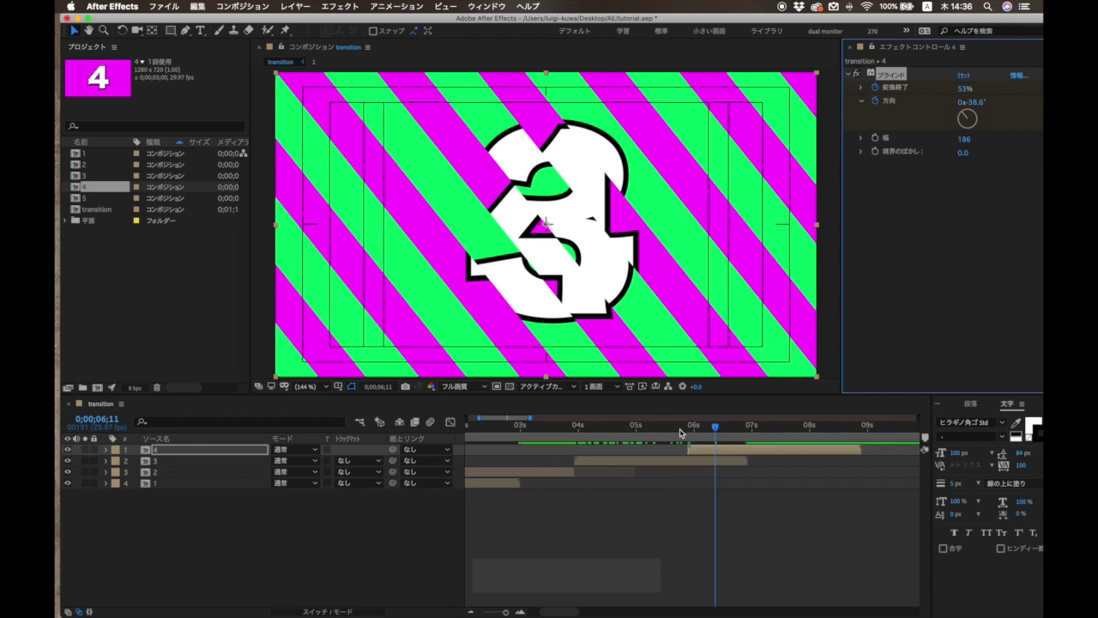
{"action": "left_click_drag", "start_coordinate": [680, 432], "coordinate": [669, 429]}
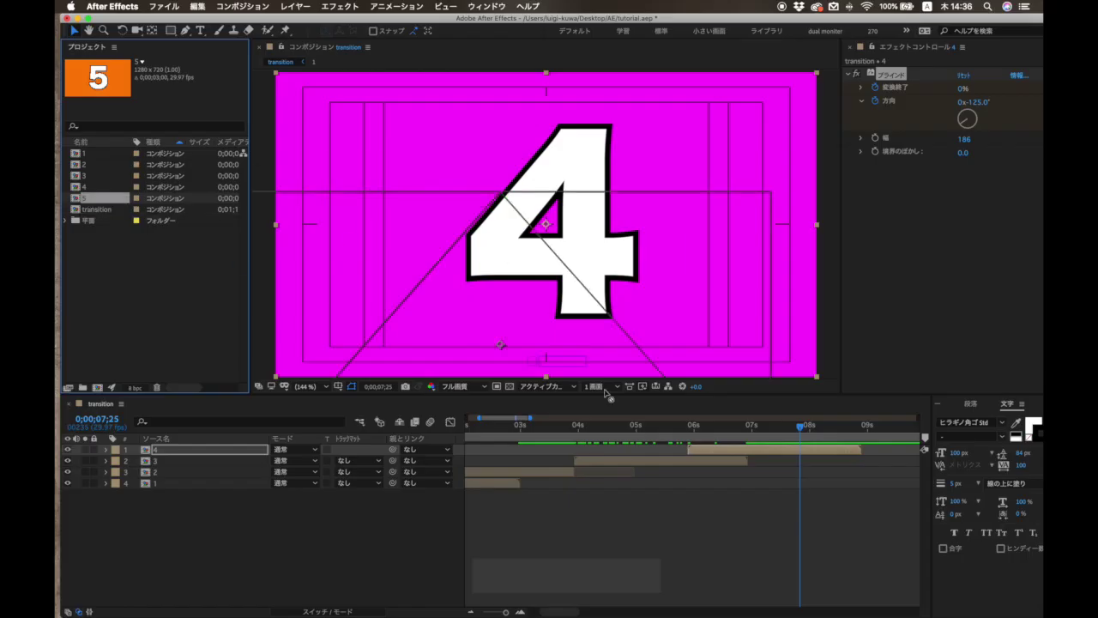
- Add clip 5 above clip 4 in the timeline and align its start to 0;00;07;26, one second before clip 4 ends
{"action": "left_click_drag", "start_coordinate": [782, 454], "coordinate": [786, 458]}
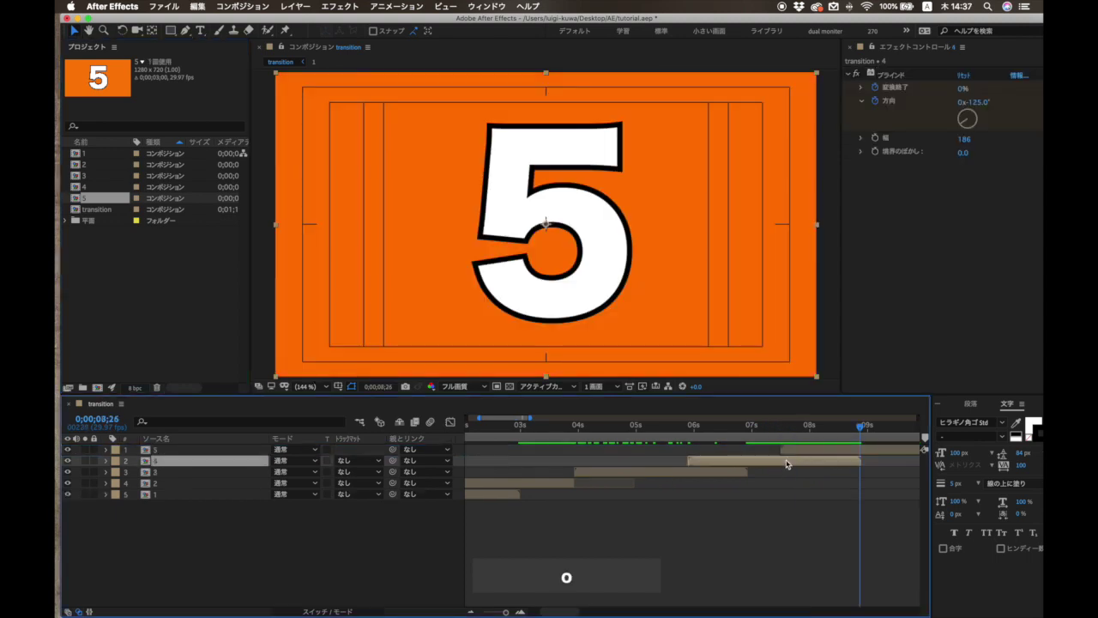
{"action": "key", "text": "shift+super+Left"}
{"action": "key", "text": "shift+super+Left"}
{"action": "key", "text": "shift+super+Left"}
{"action": "key", "text": "super+Up"}
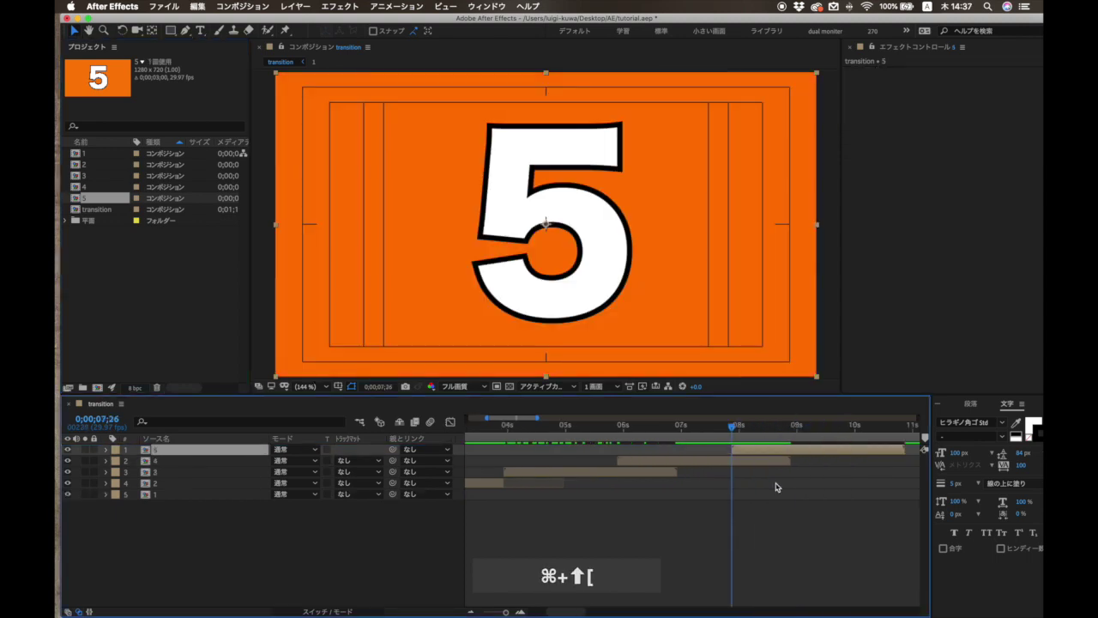
- Apply Block Dissolve (ブロックディゾルブ) to clip 5 at 74% completion, with block width and block height of 50
{"action": "left_click", "coordinate": [224, 6]}
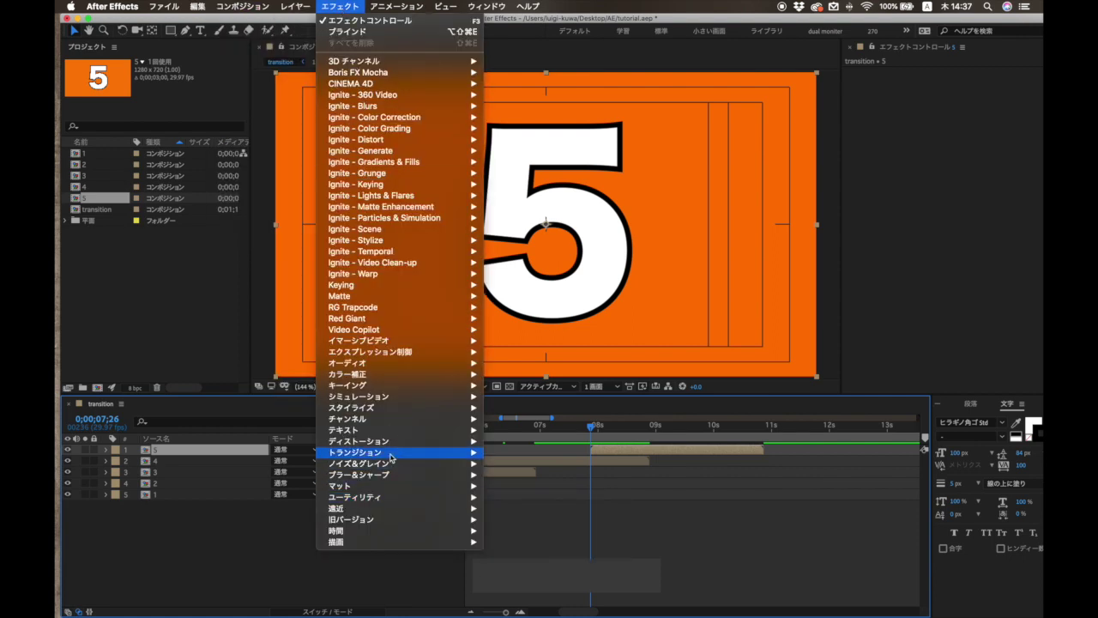
{"action": "mouse_move", "coordinate": [390, 457]}
{"action": "left_click", "coordinate": [528, 580]}
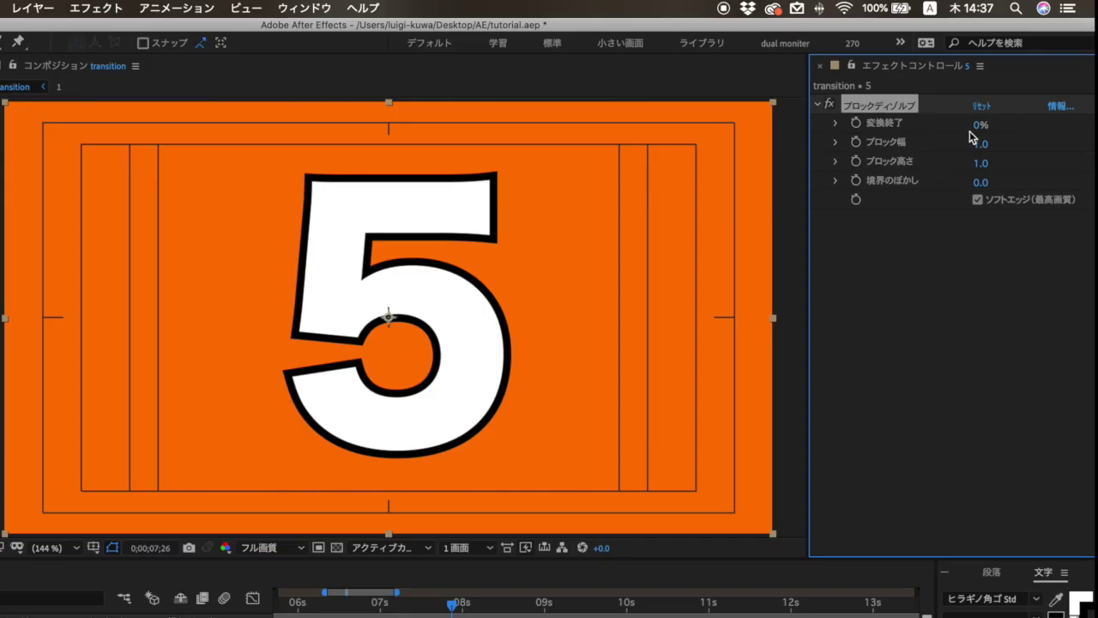
{"action": "mouse_move", "coordinate": [955, 96]}
{"action": "left_mouse_down"}
{"action": "mouse_move", "coordinate": [995, 94]}
{"action": "mouse_move", "coordinate": [975, 94]}
{"action": "left_mouse_up"}
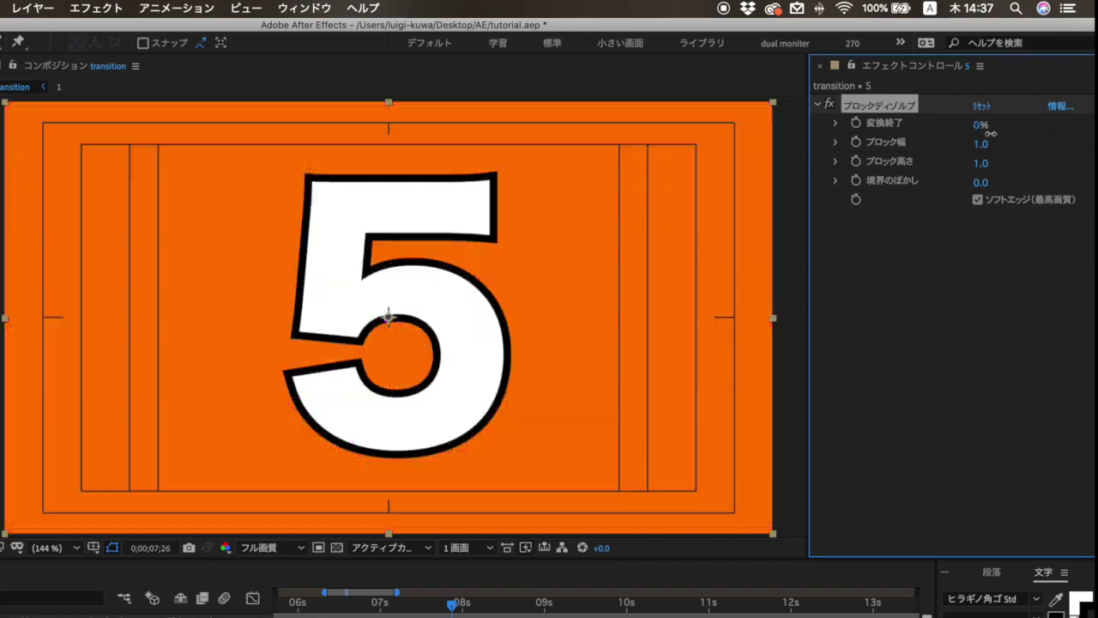
{"action": "left_click_drag", "start_coordinate": [942, 139], "coordinate": [1006, 176]}
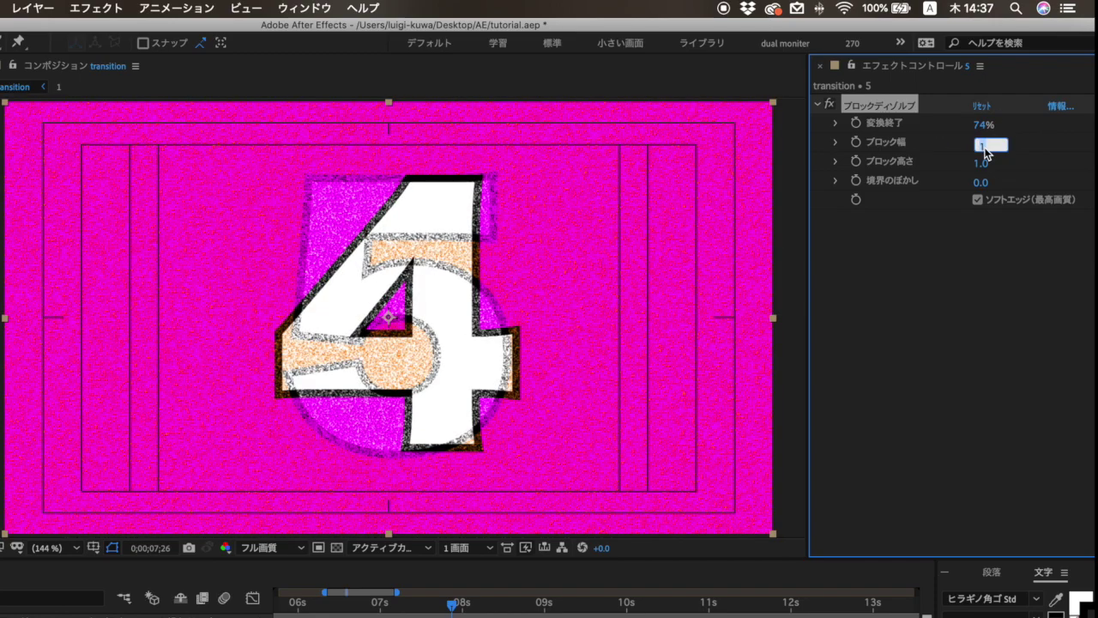
{"action": "key", "text": "Tab"}
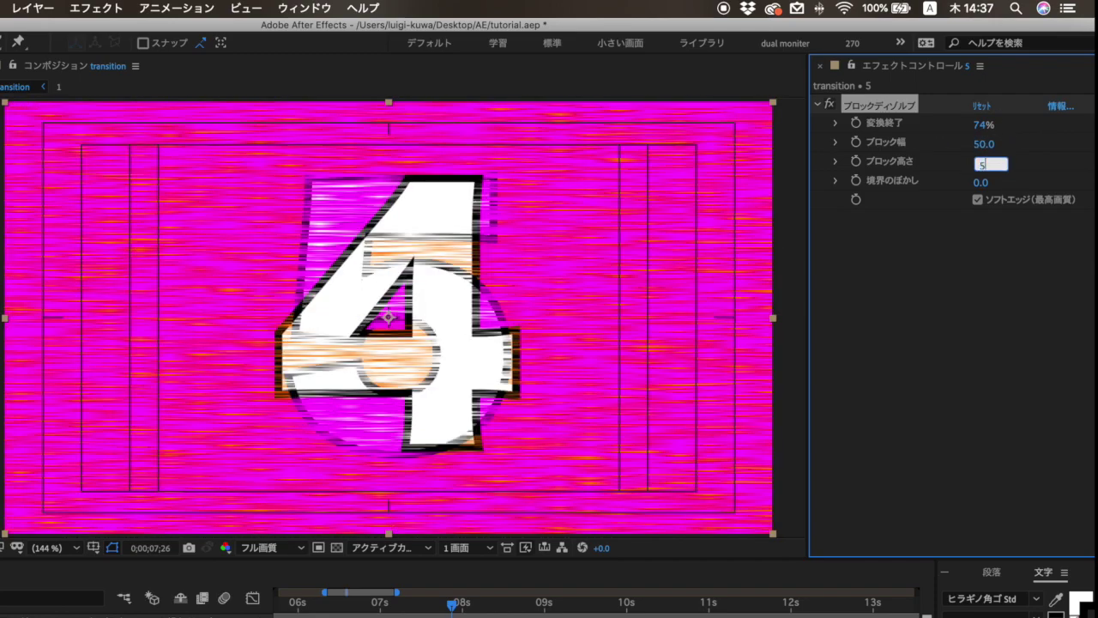
{"action": "key", "text": "Return"}
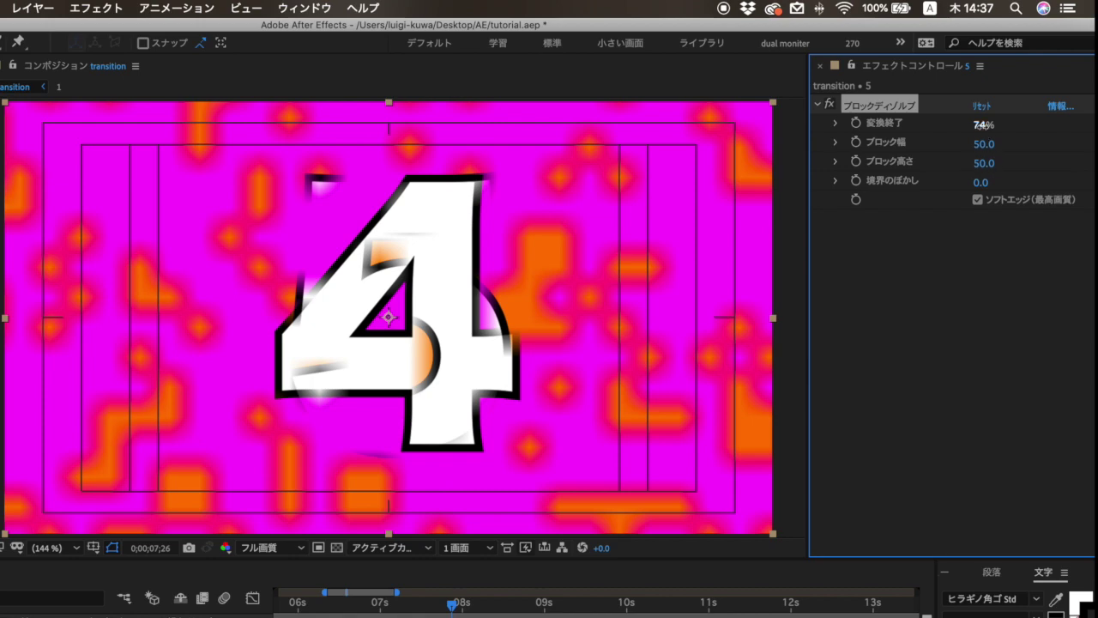
- Try other completion and edge feather (境界のぼかし) values on the Block Dissolve, return both to 0, and turn off soft edges (ソフトエッジ)
{"action": "mouse_move", "coordinate": [979, 124]}
{"action": "left_mouse_down"}
{"action": "mouse_move", "coordinate": [1012, 127]}
{"action": "mouse_move", "coordinate": [939, 133]}
{"action": "mouse_move", "coordinate": [961, 132]}
{"action": "left_mouse_up"}
{"action": "left_click_drag", "start_coordinate": [978, 184], "coordinate": [1047, 177]}
{"action": "left_click_drag", "start_coordinate": [1026, 124], "coordinate": [961, 125]}
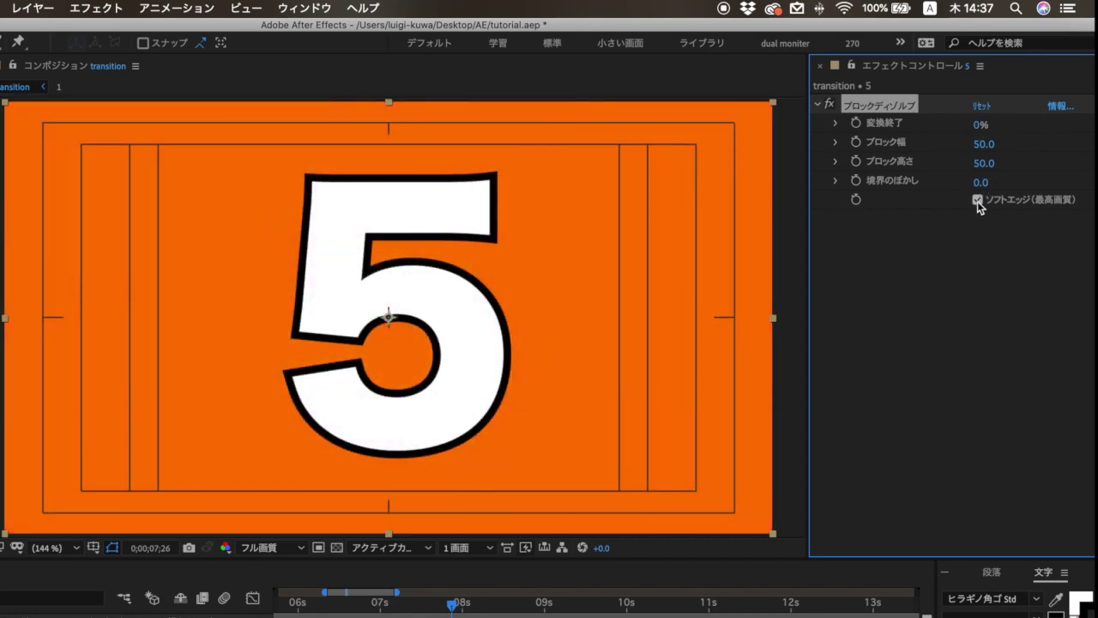
{"action": "left_click_drag", "start_coordinate": [982, 130], "coordinate": [959, 144]}
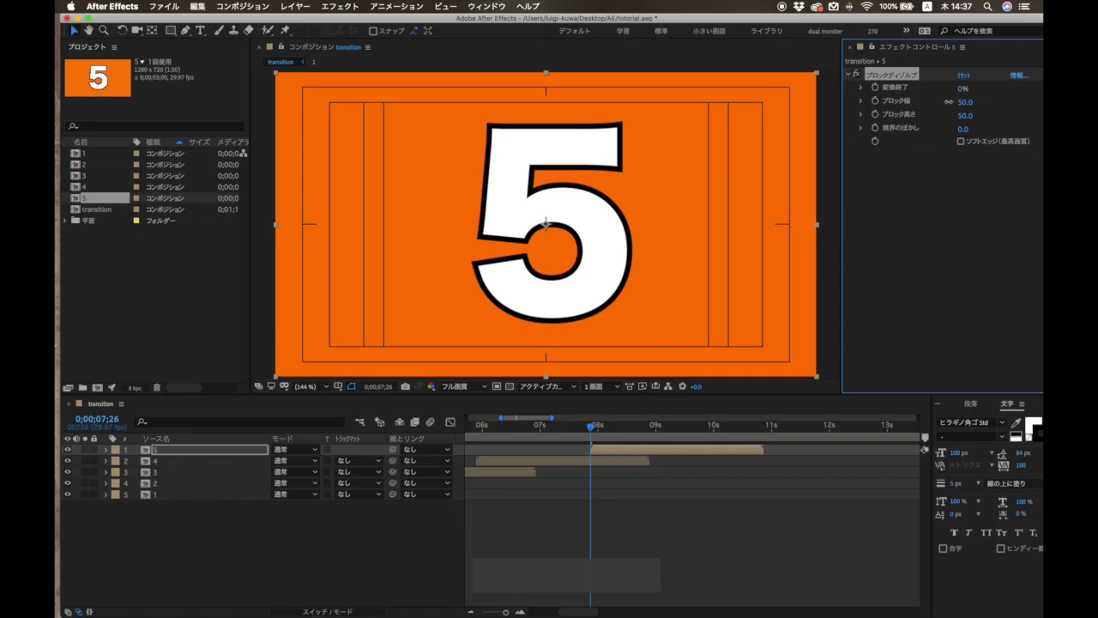
- Keyframe Block Dissolve completion from 100% at 0;00;07;26 to 0% at 0;00;08;26 and preview the change from clip 4 to 5
{"action": "left_click_drag", "start_coordinate": [962, 89], "coordinate": [1029, 89]}
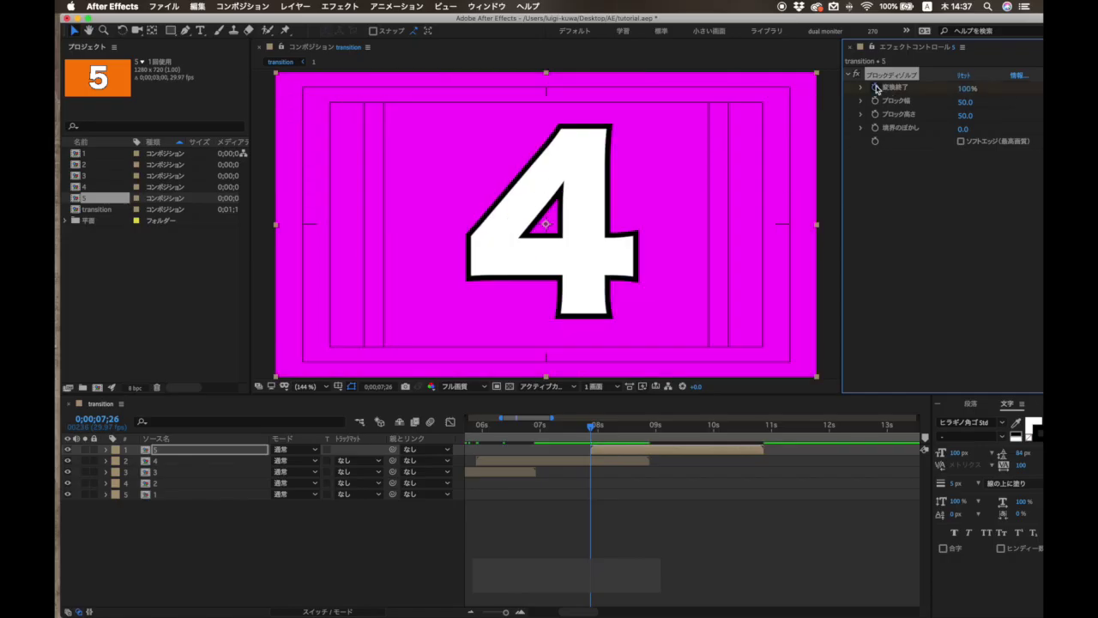
{"action": "key", "text": "shift+super+Right"}
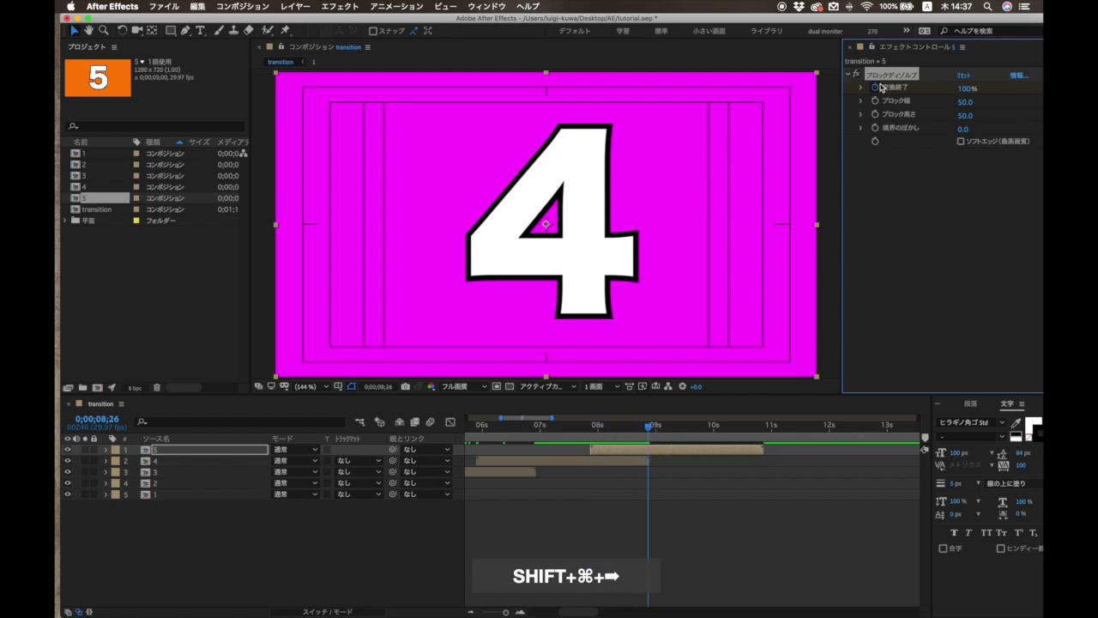
{"action": "left_click_drag", "start_coordinate": [963, 89], "coordinate": [826, 113]}
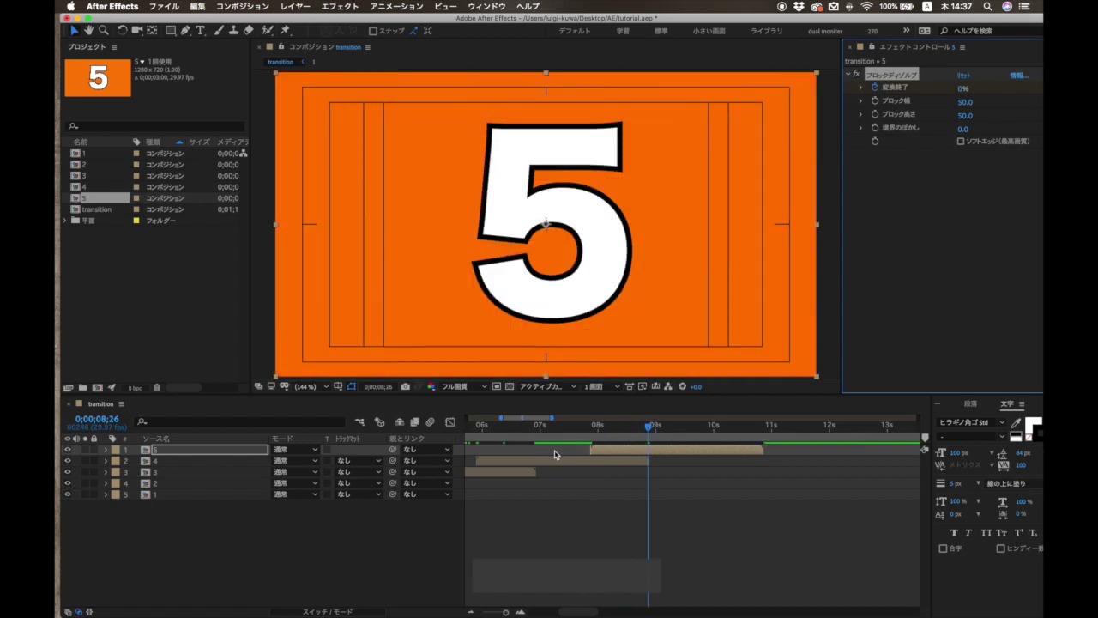
{"action": "left_click", "coordinate": [556, 426]}
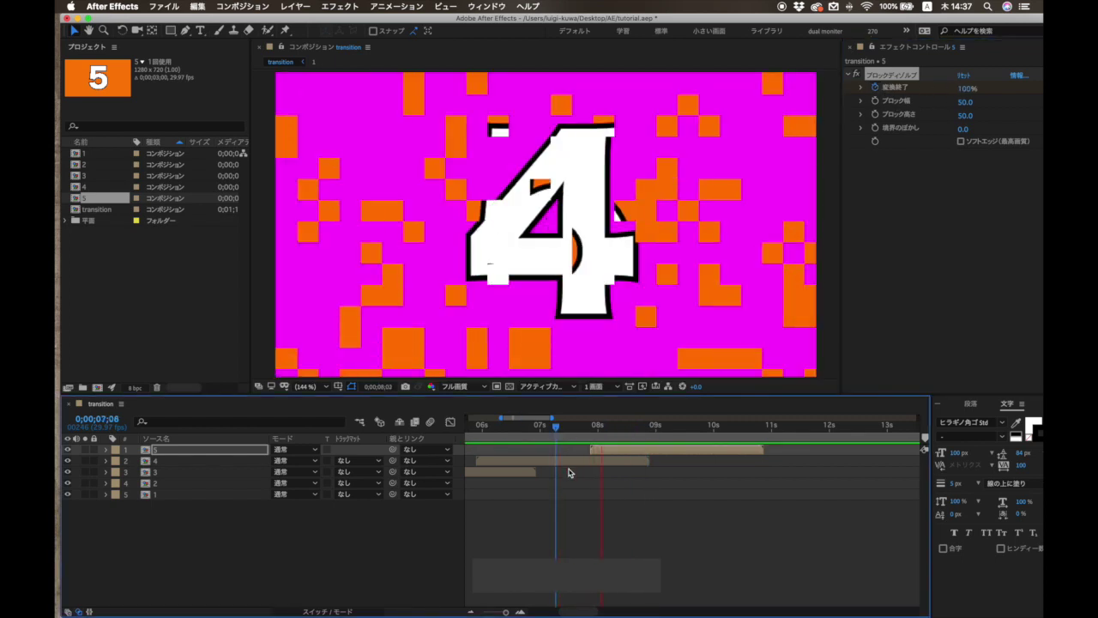
{"action": "key", "text": "space"}
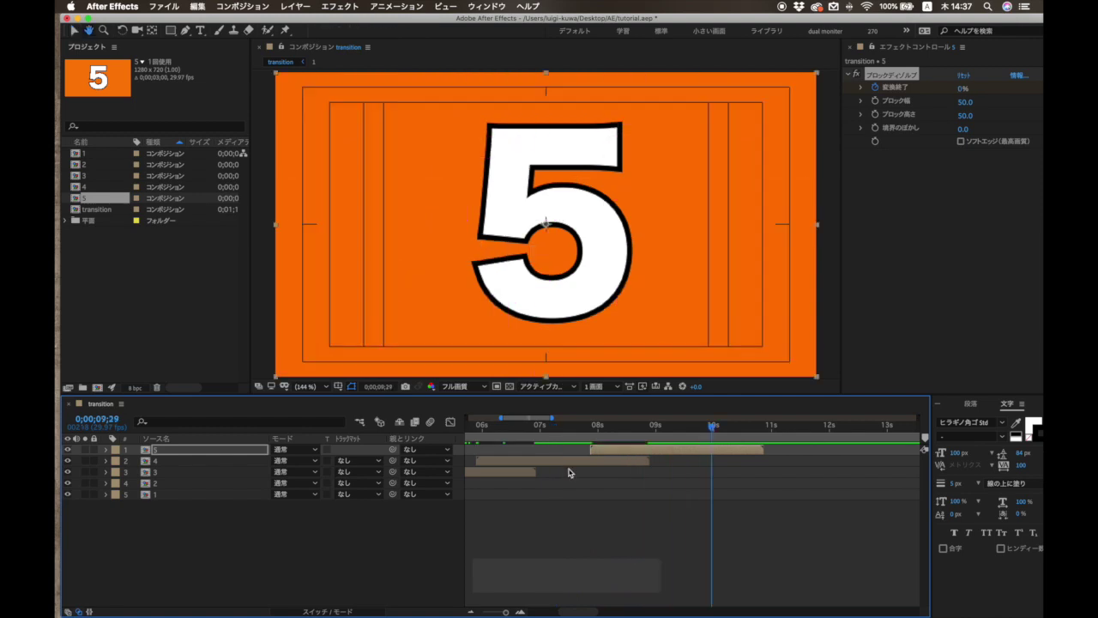